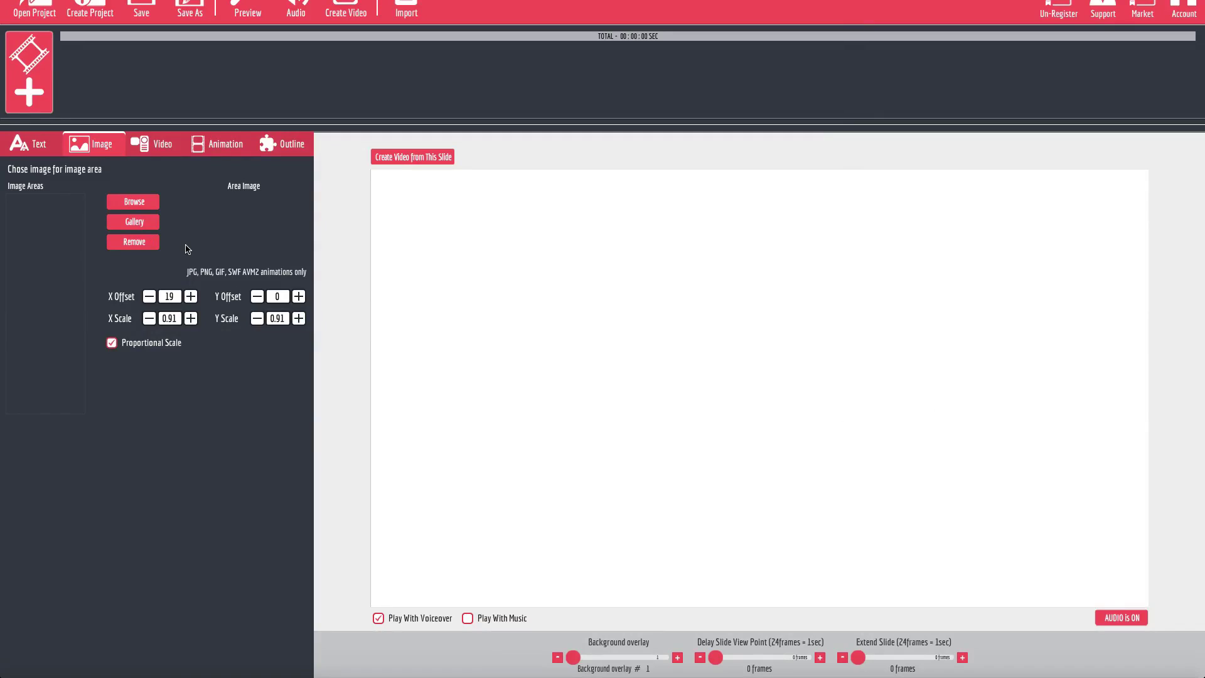
Open the animated slide collection and scroll through the available slide packs
left_click(38, 98)
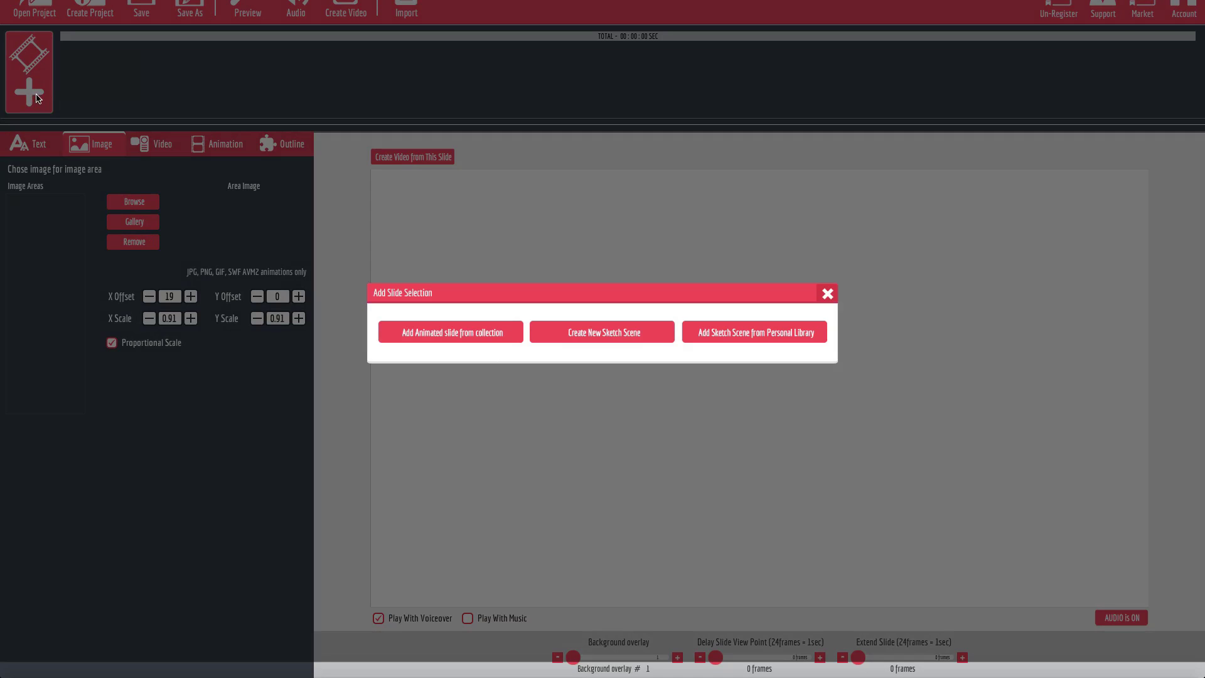
left_click(495, 336)
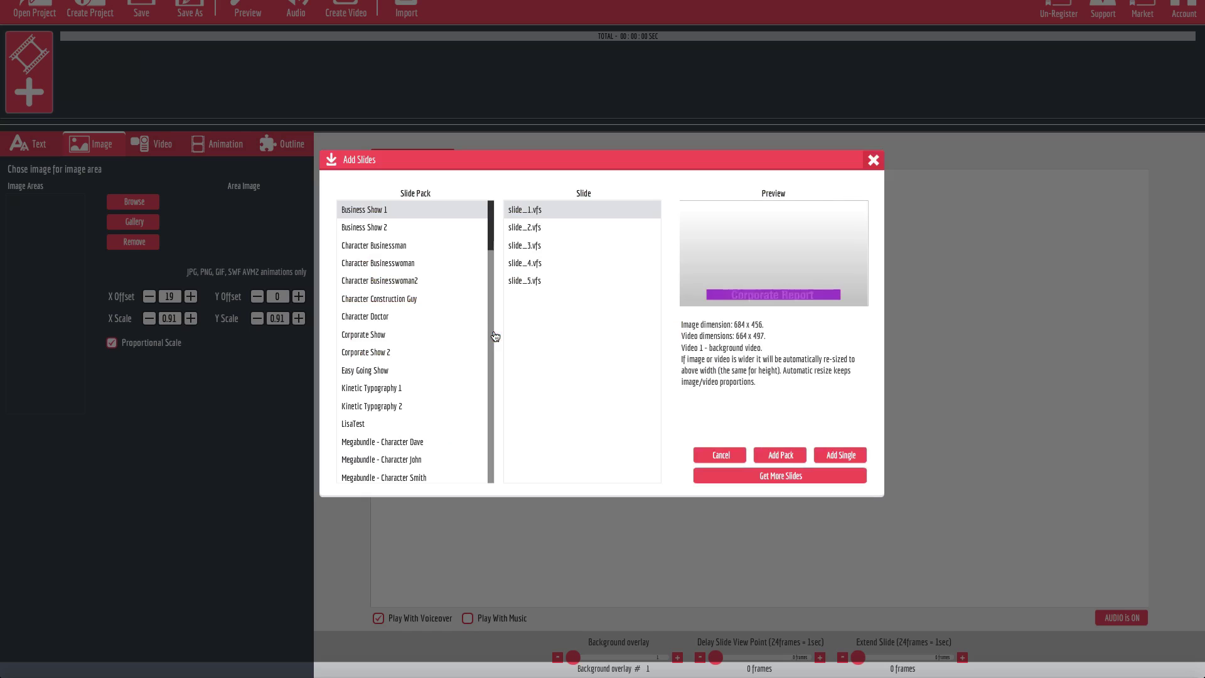
scroll(446, 413, "down", 5)
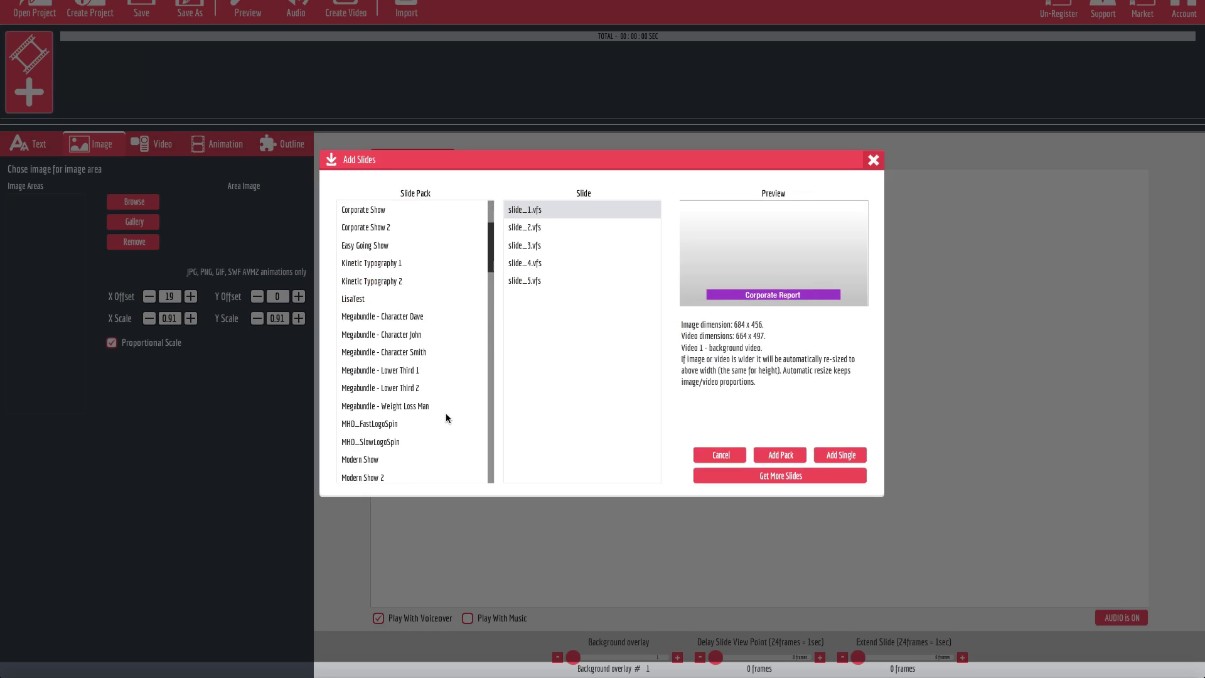
scroll(446, 413, "down", 1)
scroll(444, 408, "up", 2)
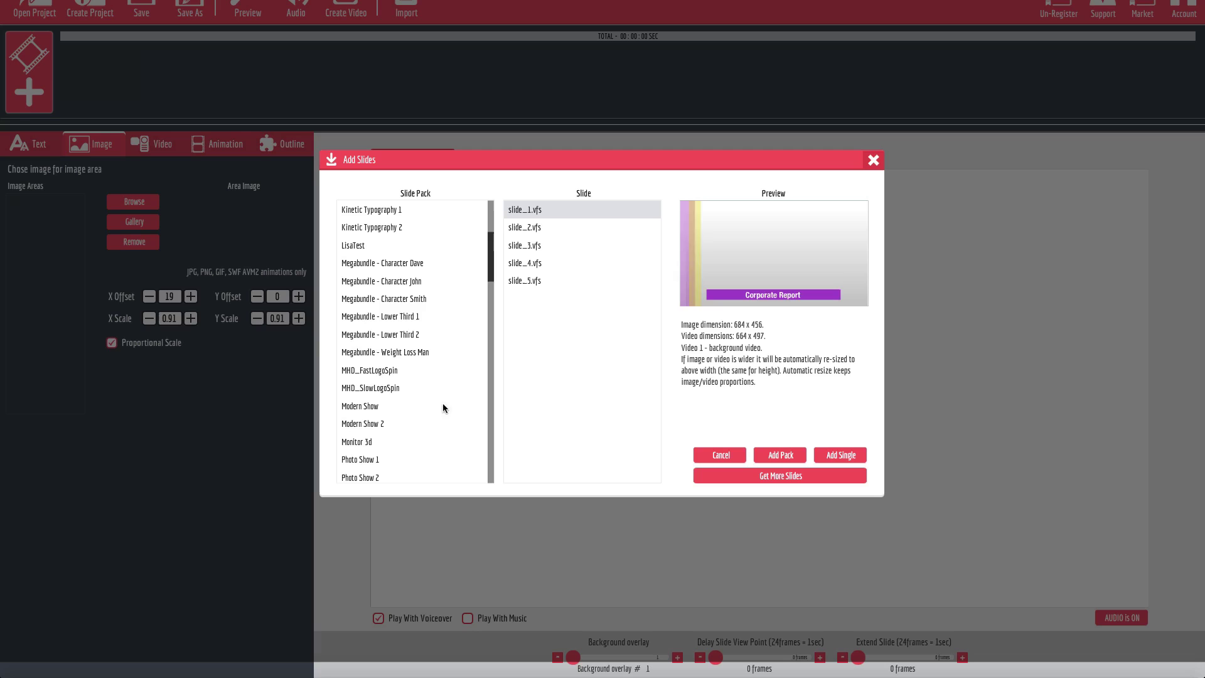
Compare MHD_FastLogoSpin with MHD_SlowLogoSpin, then add the whole MHD_SlowLogoSpin pack
left_click(369, 372)
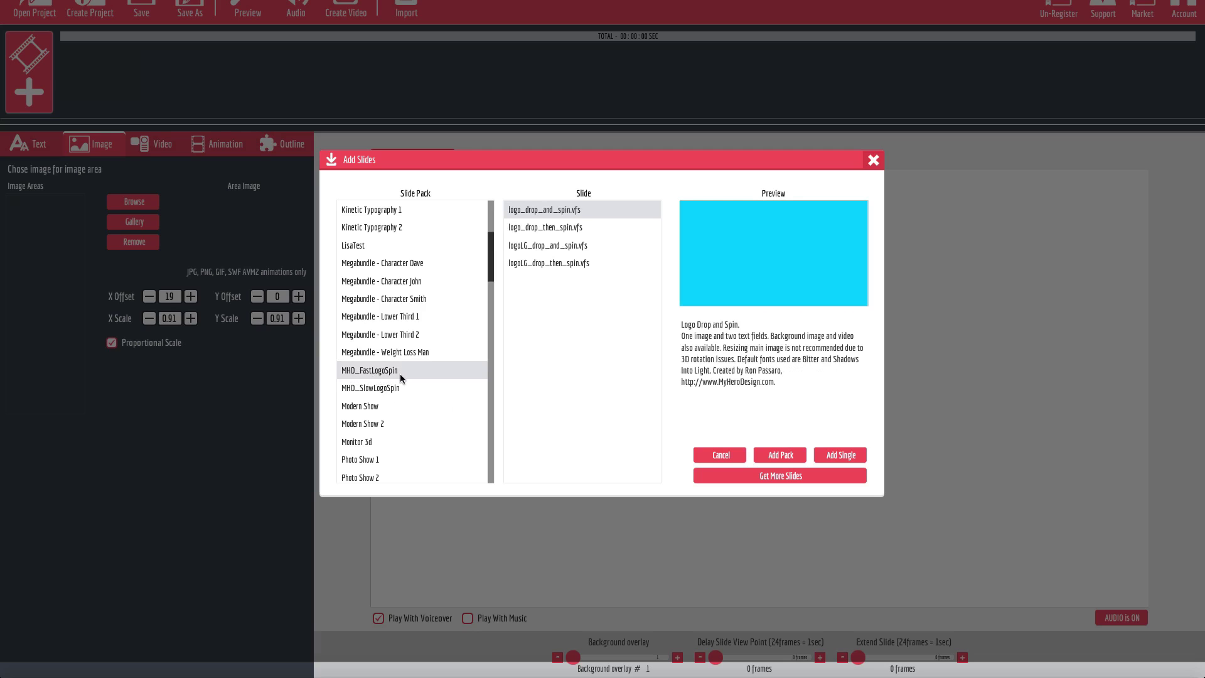
left_click(350, 394)
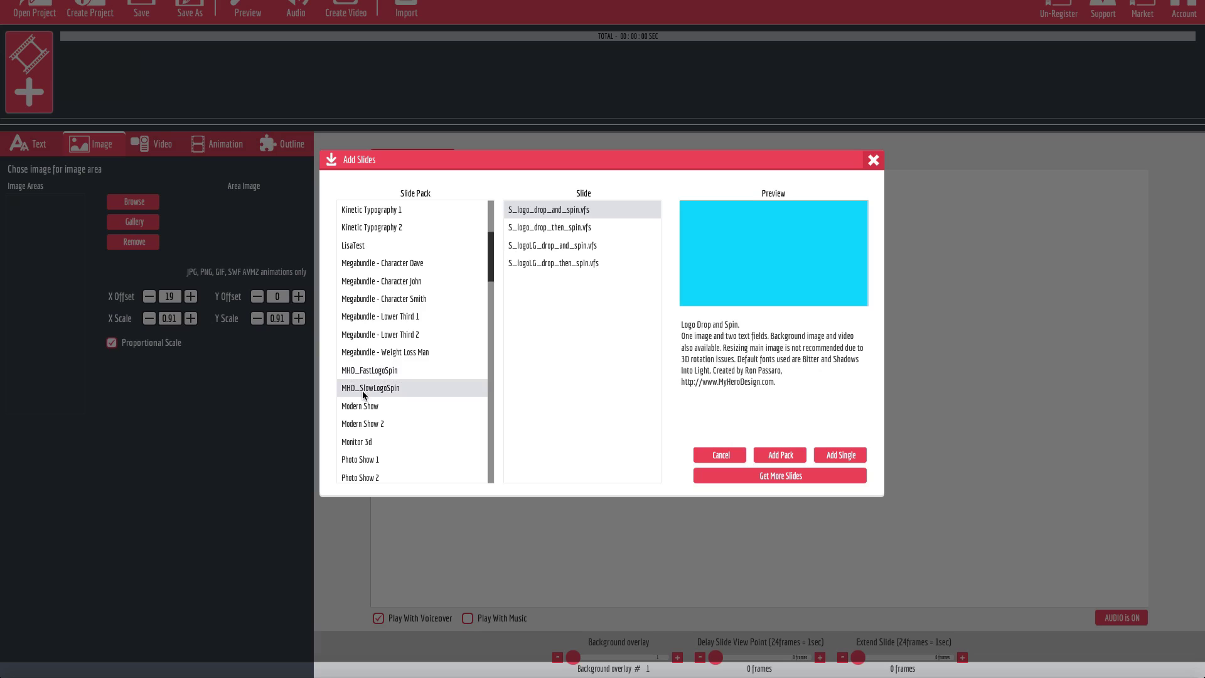
left_click(393, 370)
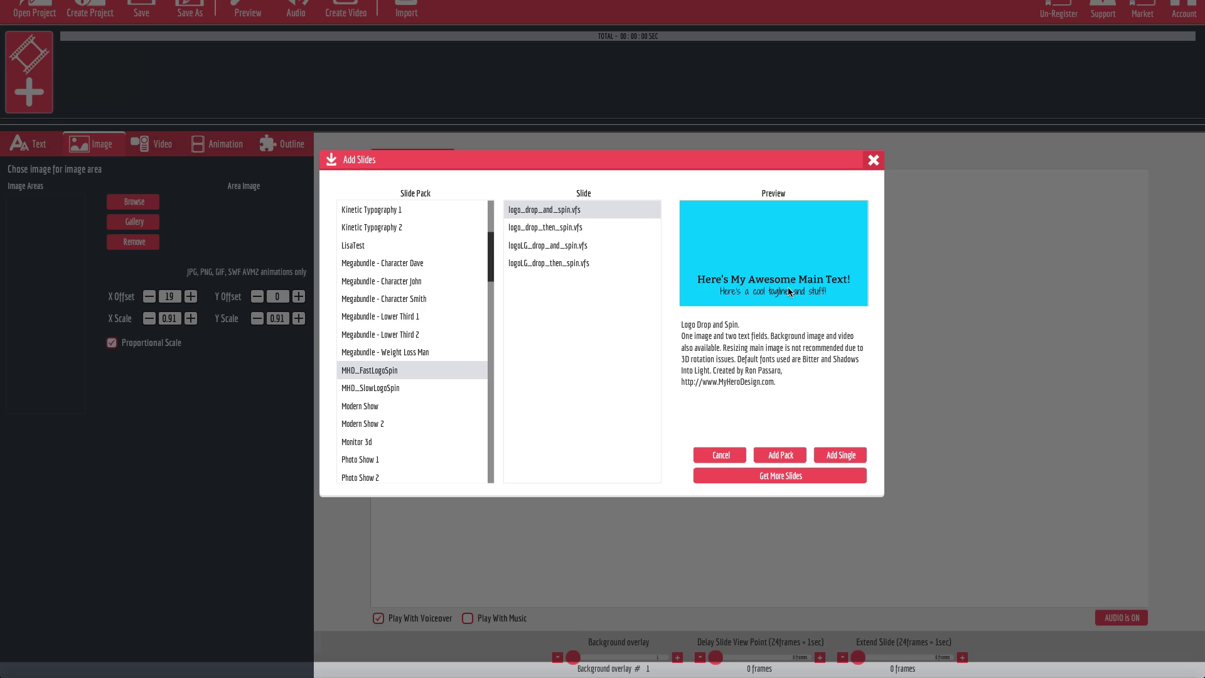
left_click(385, 389)
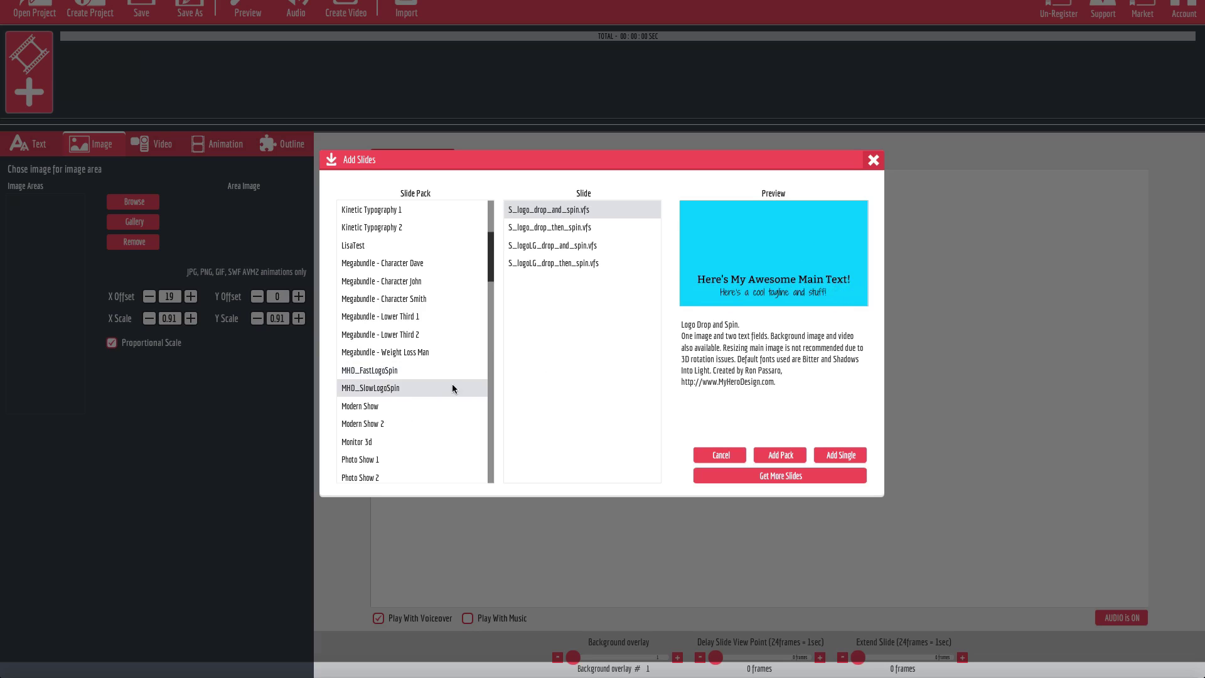
left_click(375, 372)
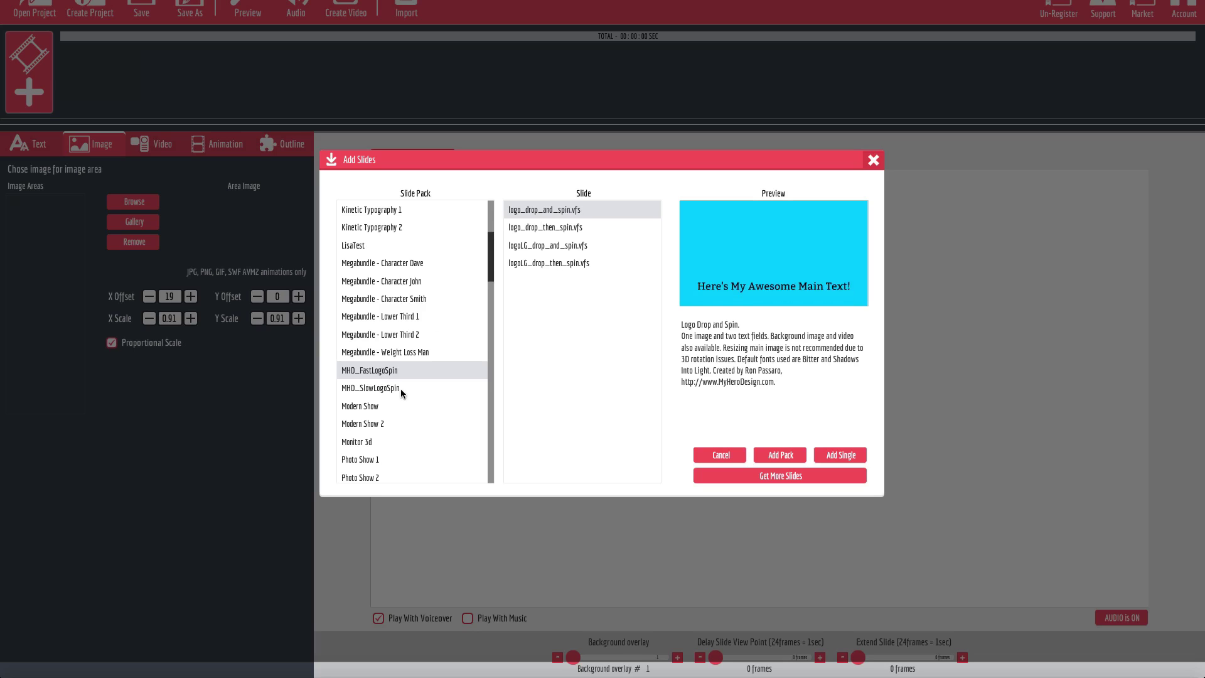
left_click(400, 390)
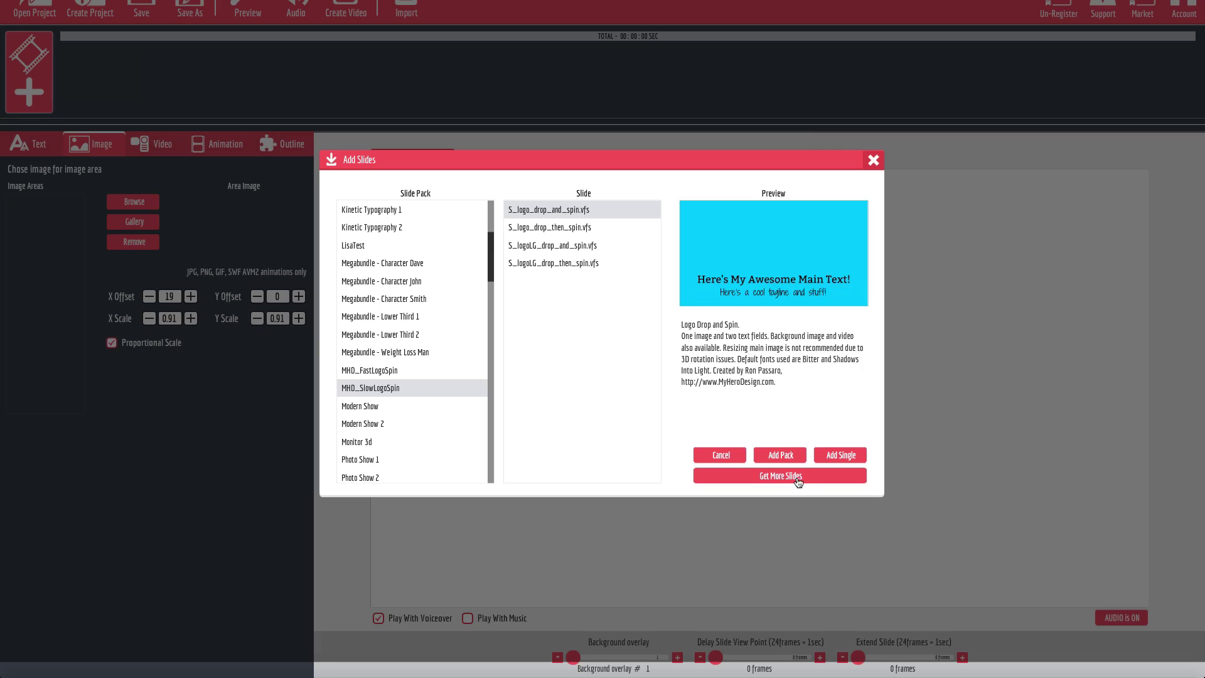
left_click(780, 455)
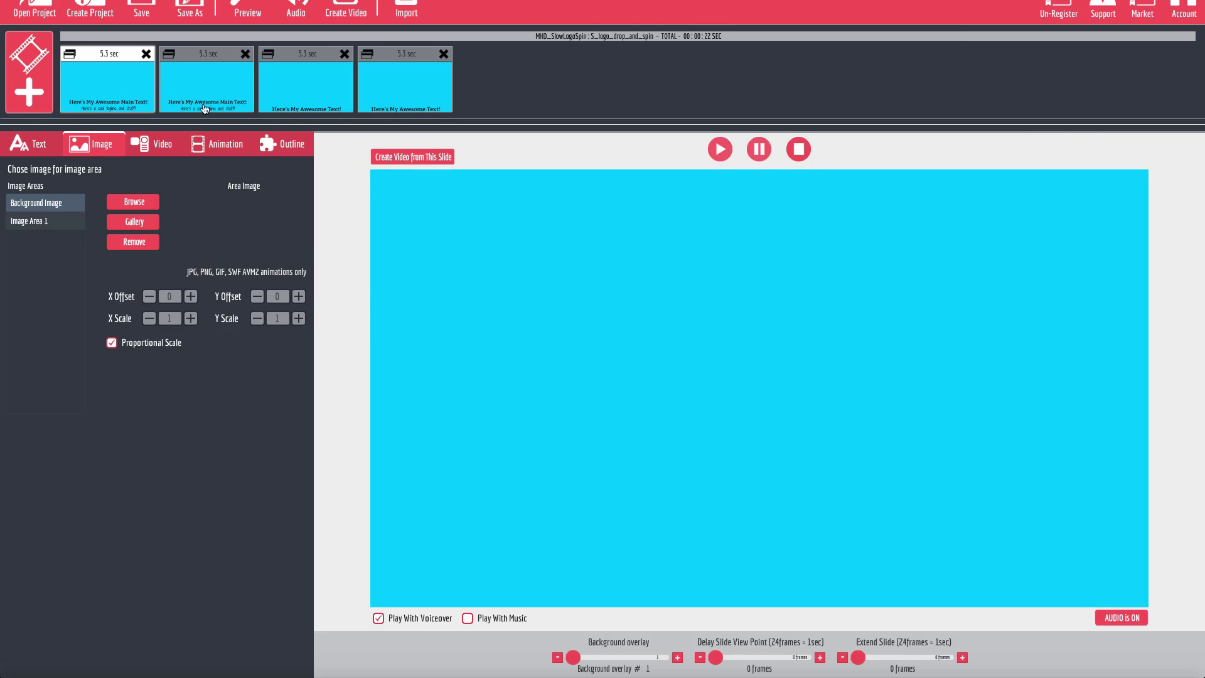
Preview the four logo-spin slides, including the fourth slide's animation, then return to slide 1
left_click(220, 85)
left_click(182, 89)
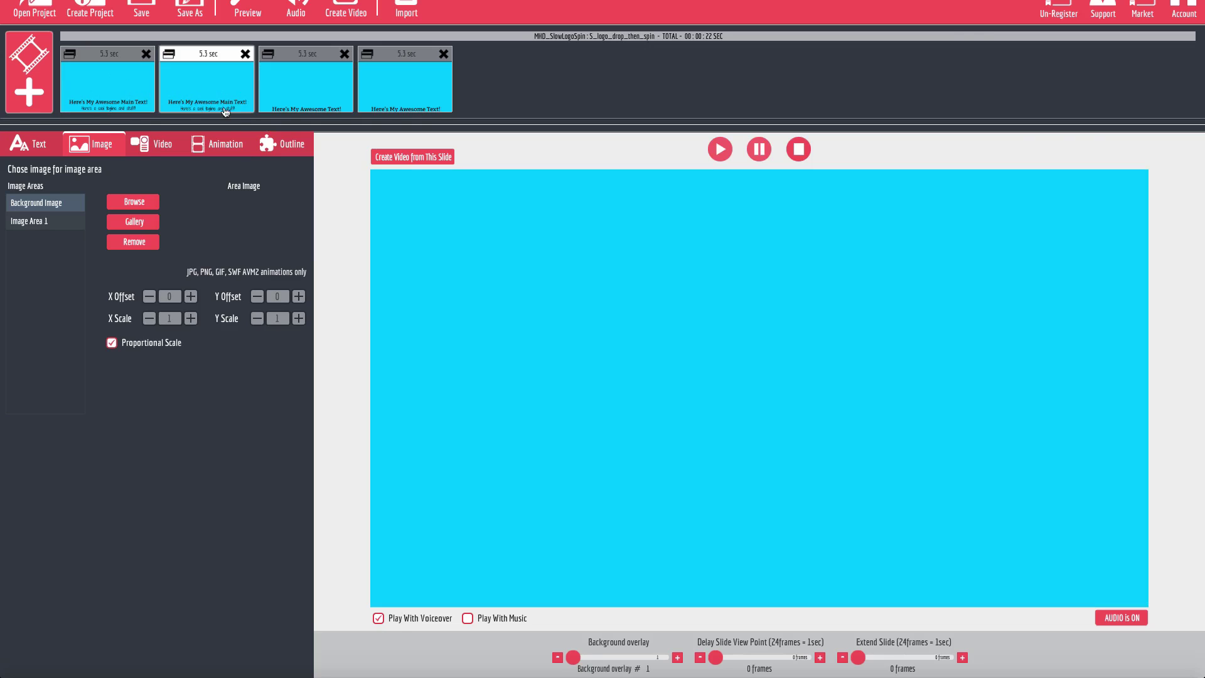
left_click(136, 110)
left_click(303, 94)
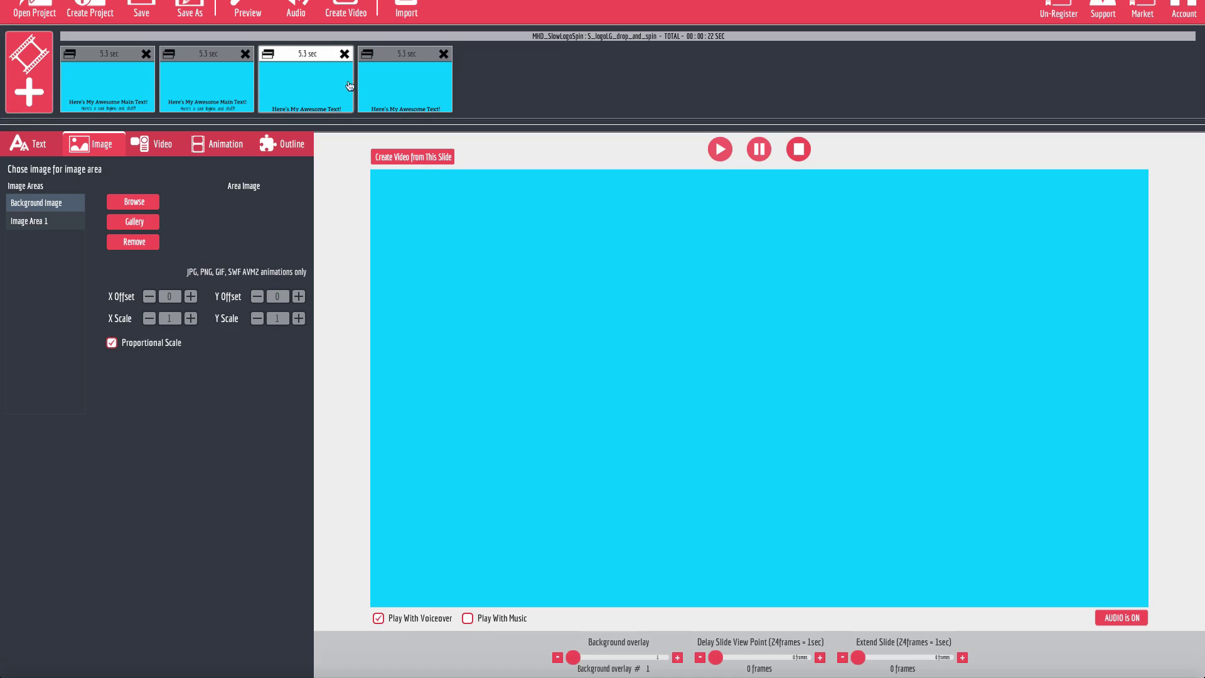
left_click(404, 80)
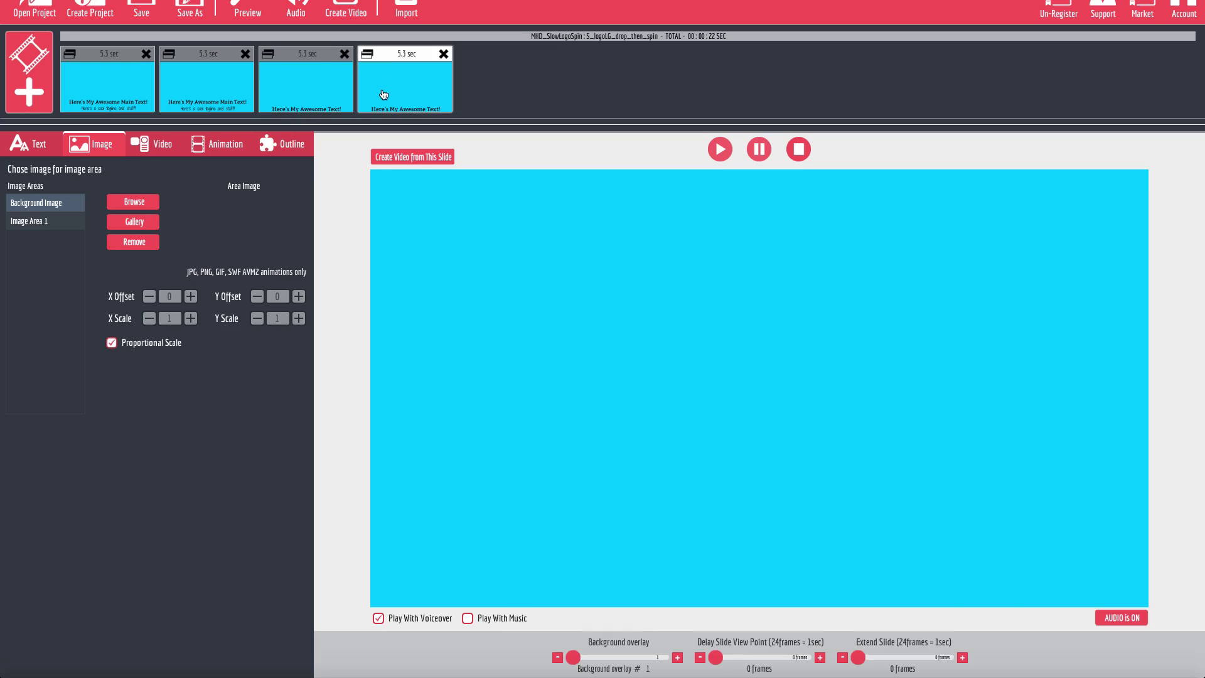
left_click(387, 115)
left_click(312, 82)
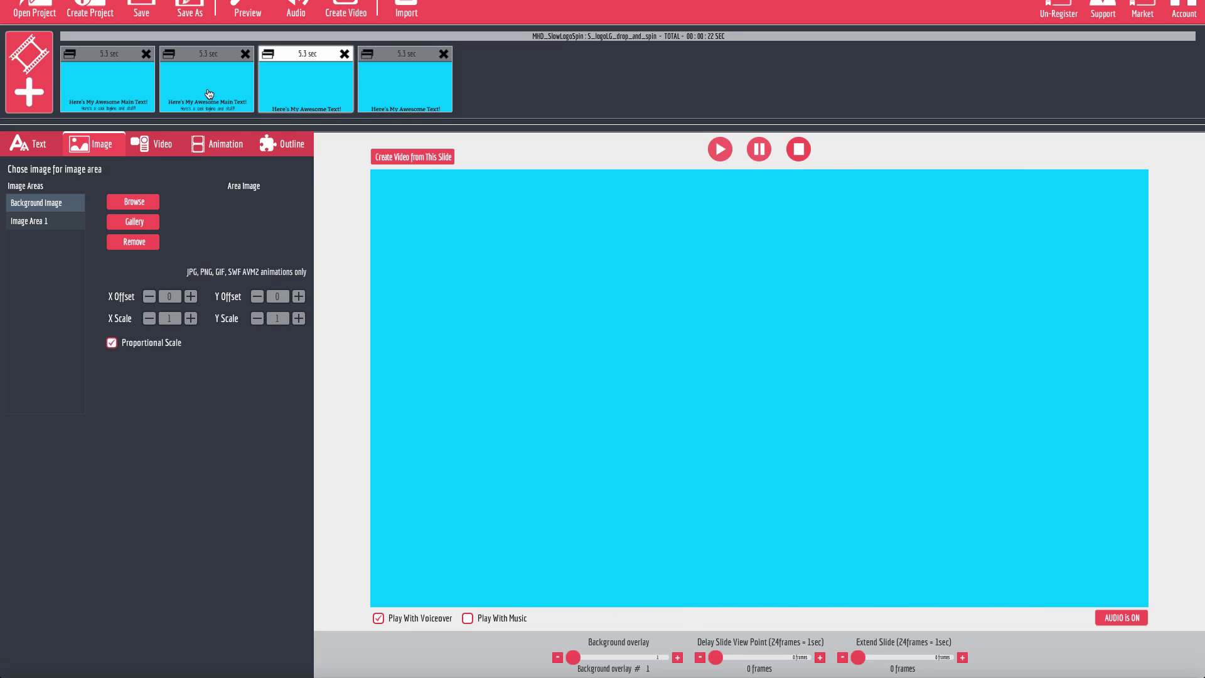
left_click(207, 93)
left_click(121, 74)
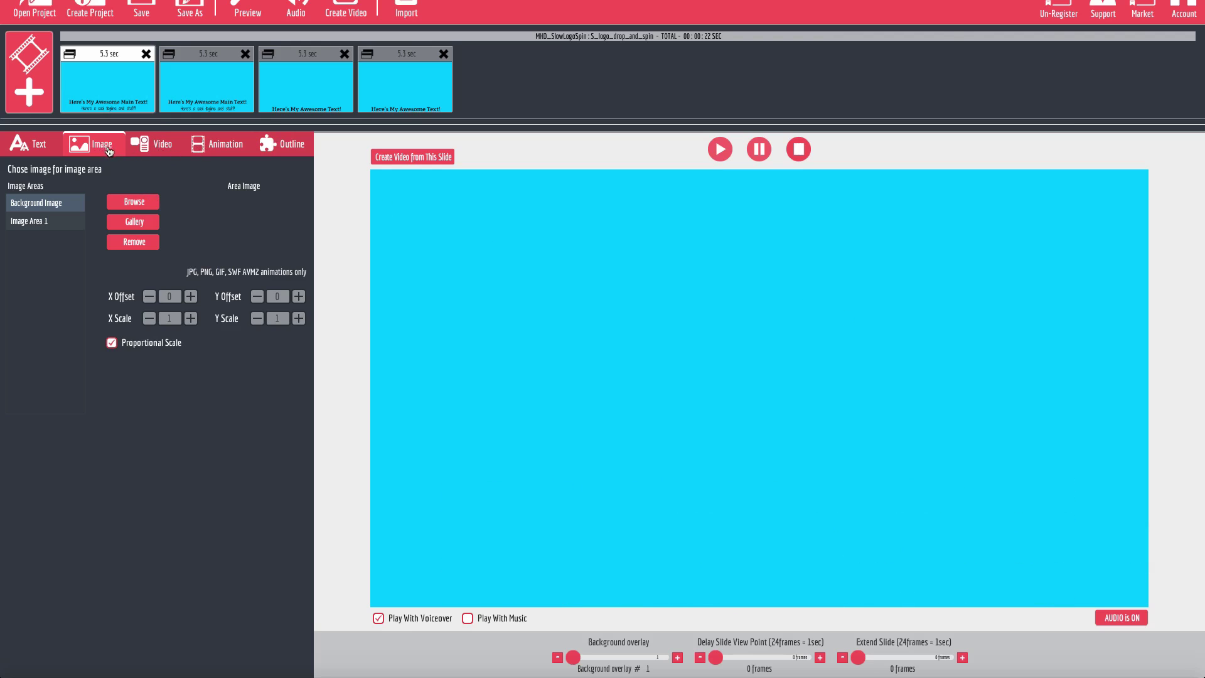
Step through the slides again, then select slide 1's Image Area 1
left_click(217, 89)
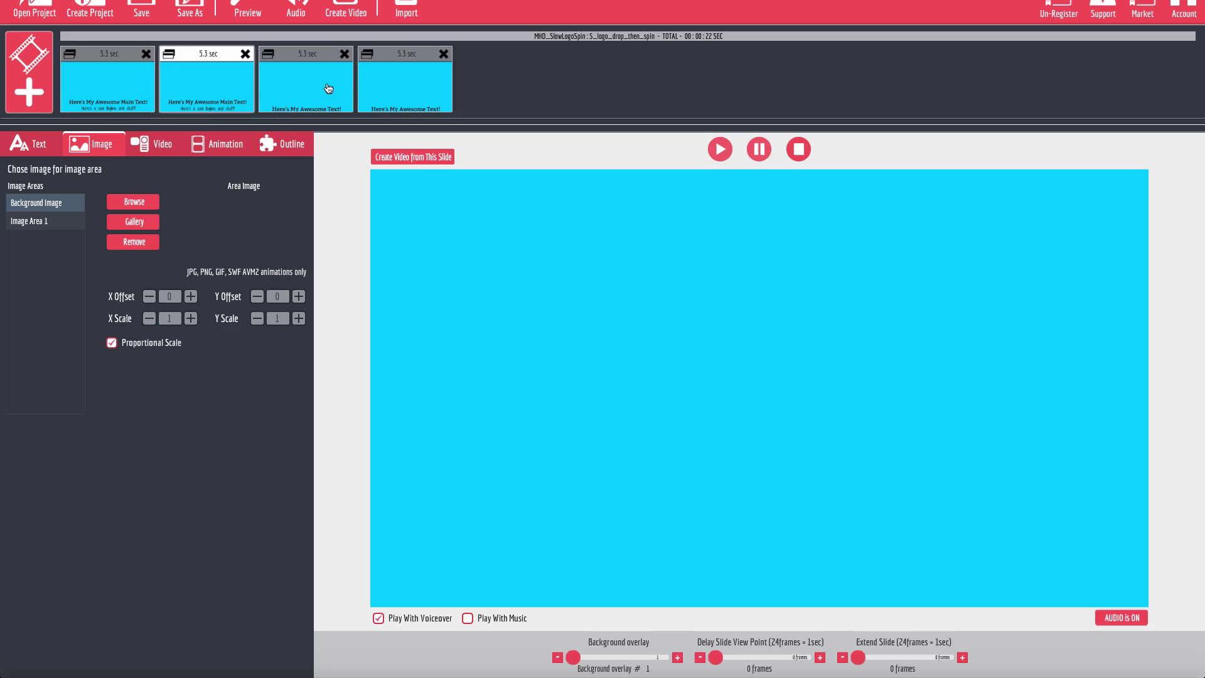
left_click(321, 89)
left_click(182, 88)
left_click(118, 86)
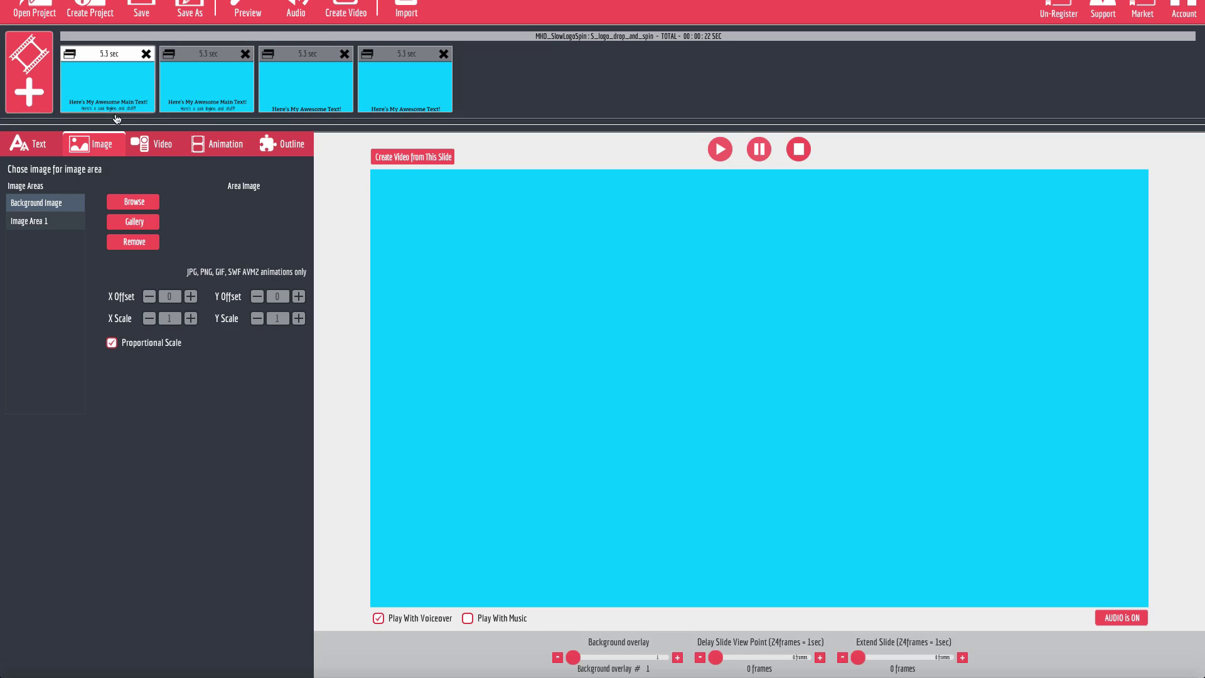
left_click(48, 224)
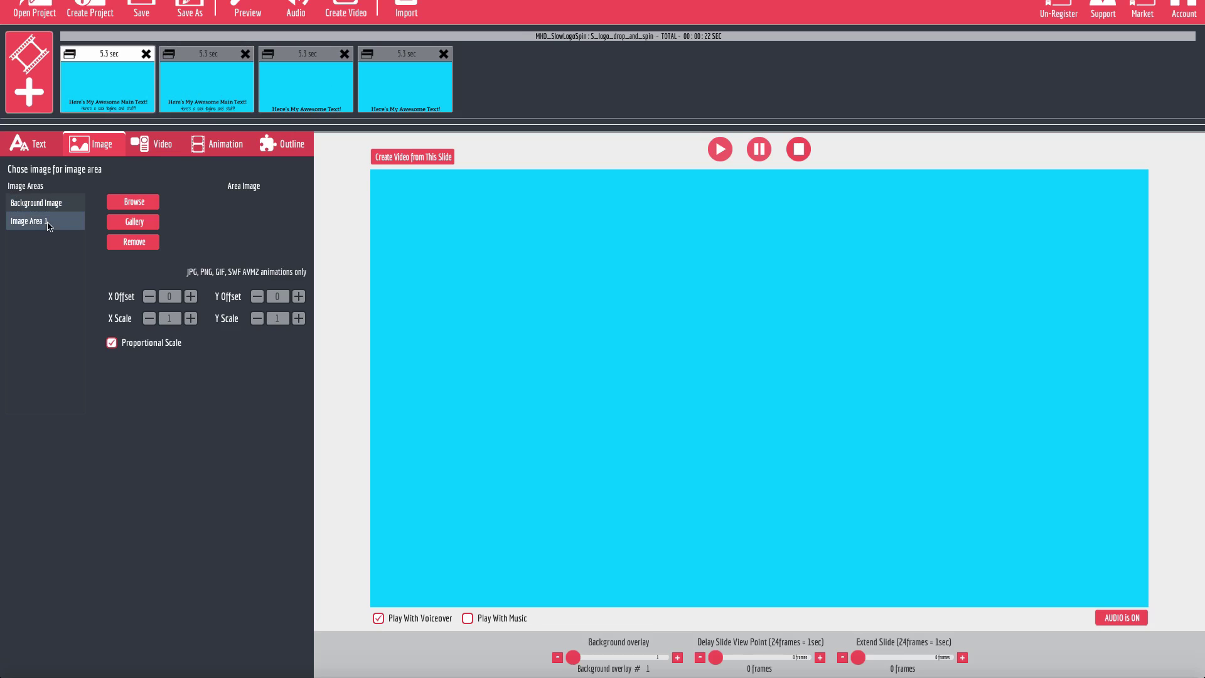
Load Logo800x800.png into slide 1's Image Area 1
left_click(125, 202)
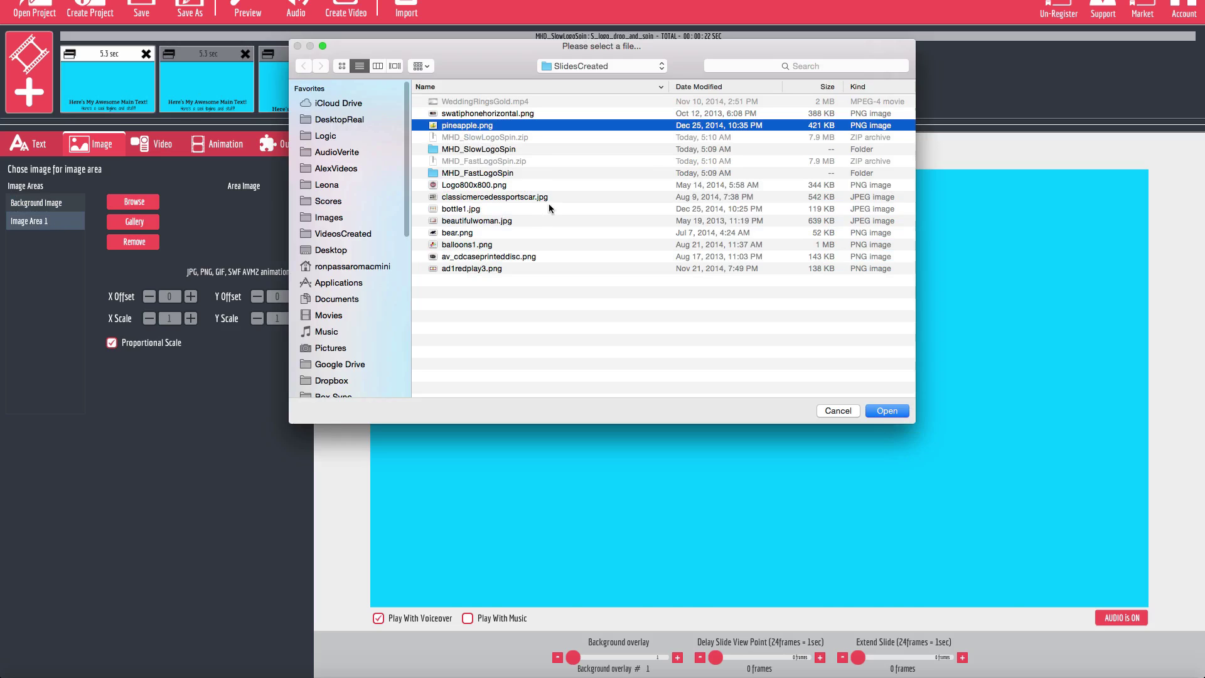
double_click(469, 186)
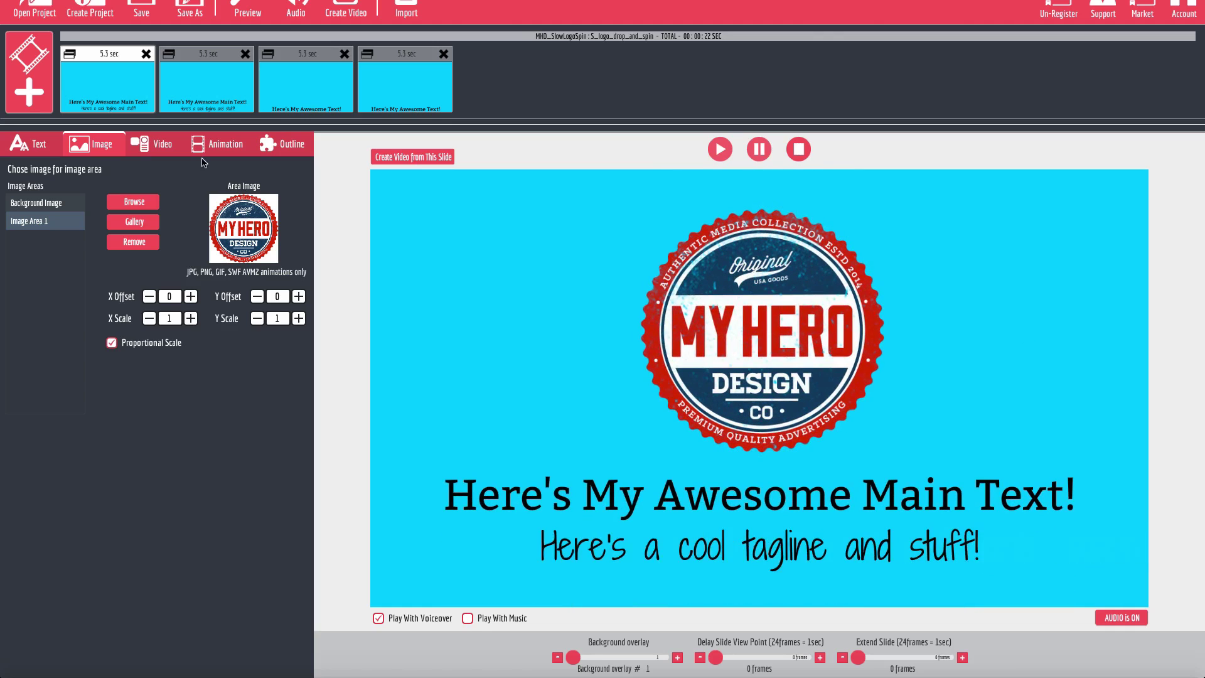
Toggle slide 1's Outline Area off and back on, then return to the image settings
left_click(266, 145)
left_click(13, 193)
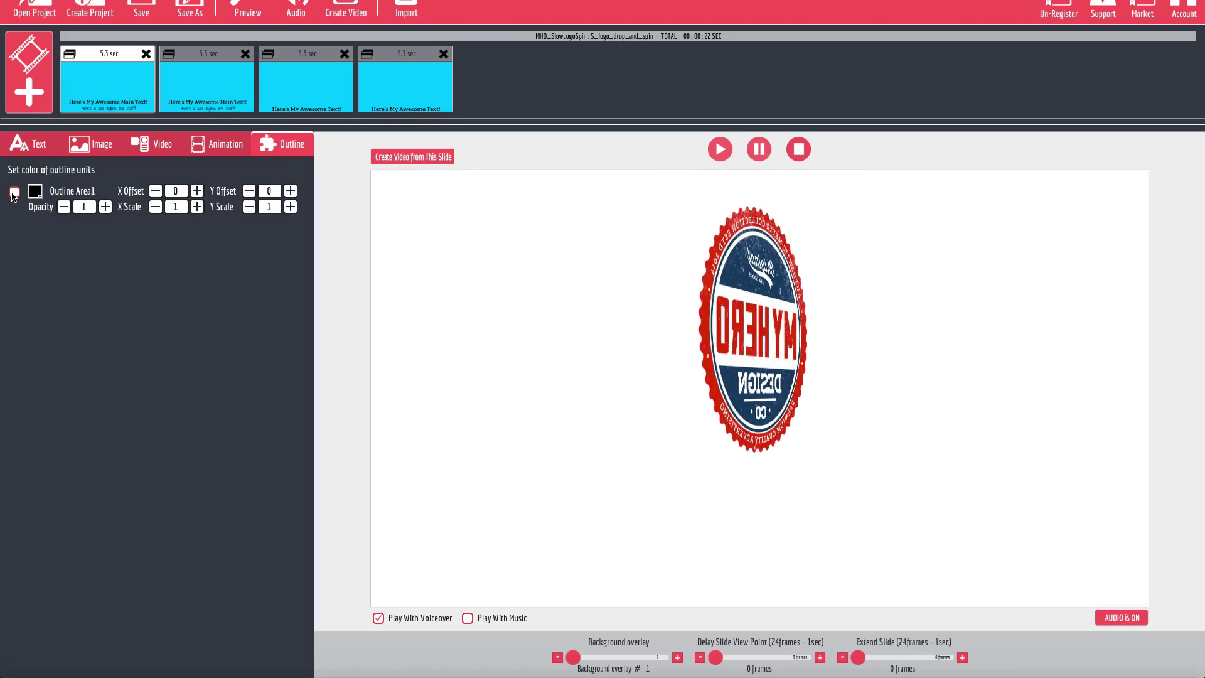
left_click(14, 193)
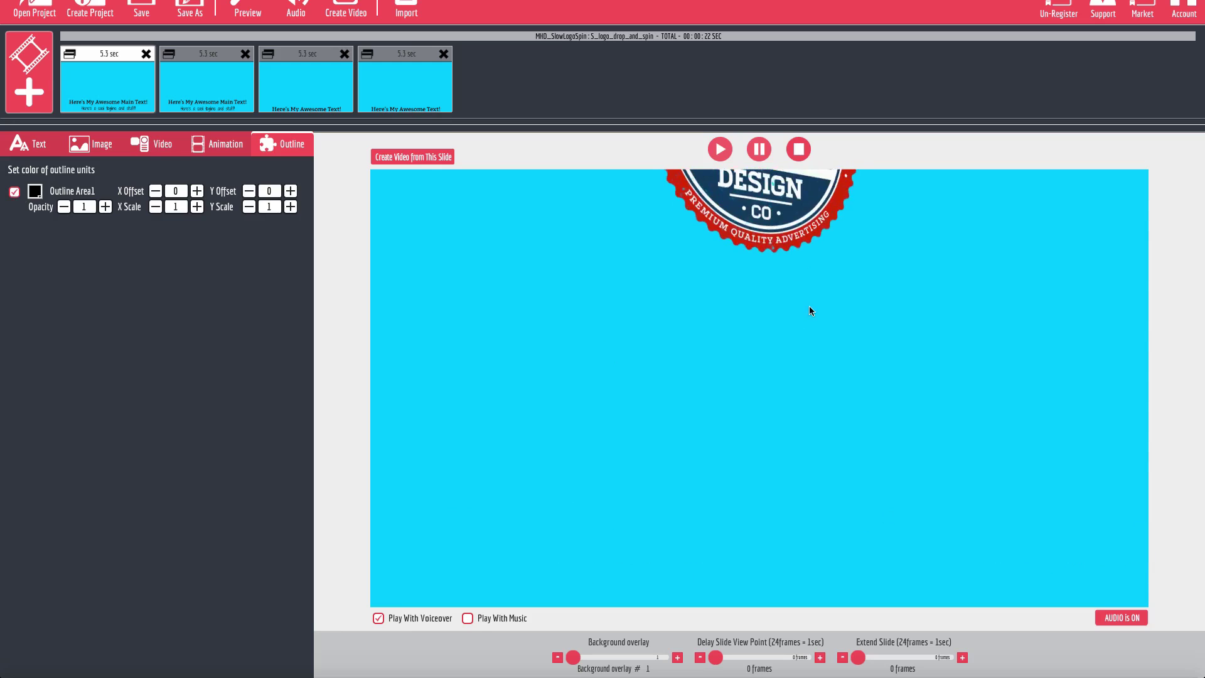
left_click(89, 144)
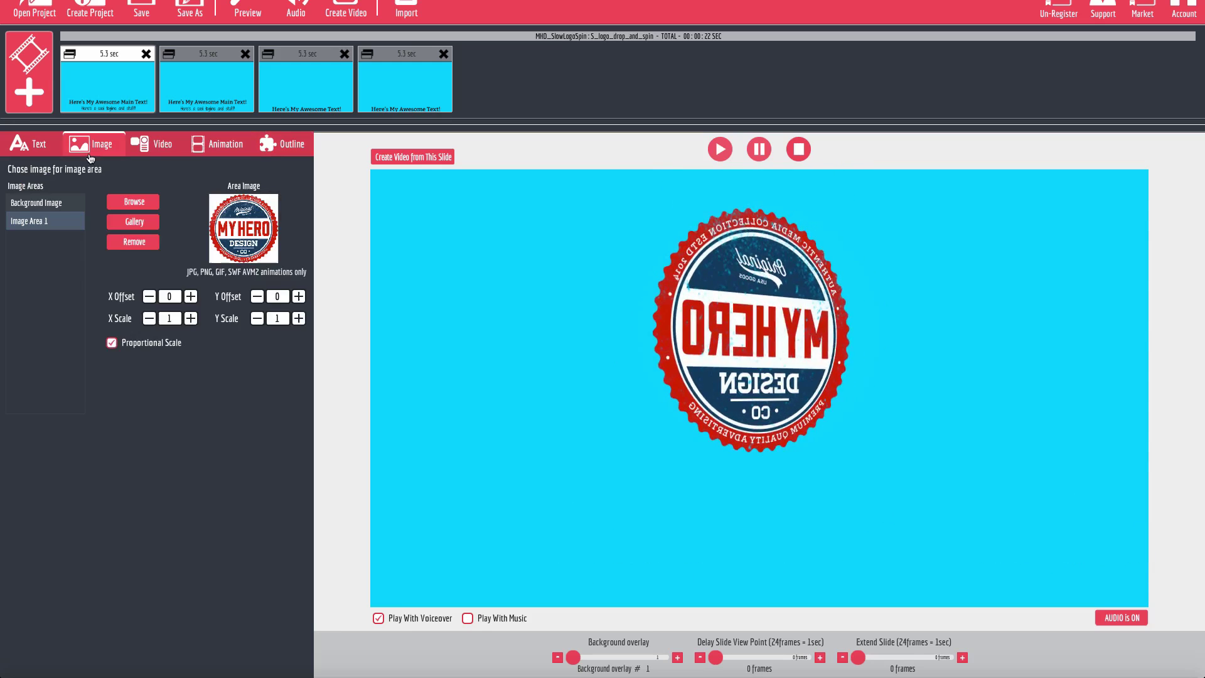
Set the logo's X offset to -15 and its X/Y scale to 1
left_click(149, 318)
left_click(191, 296)
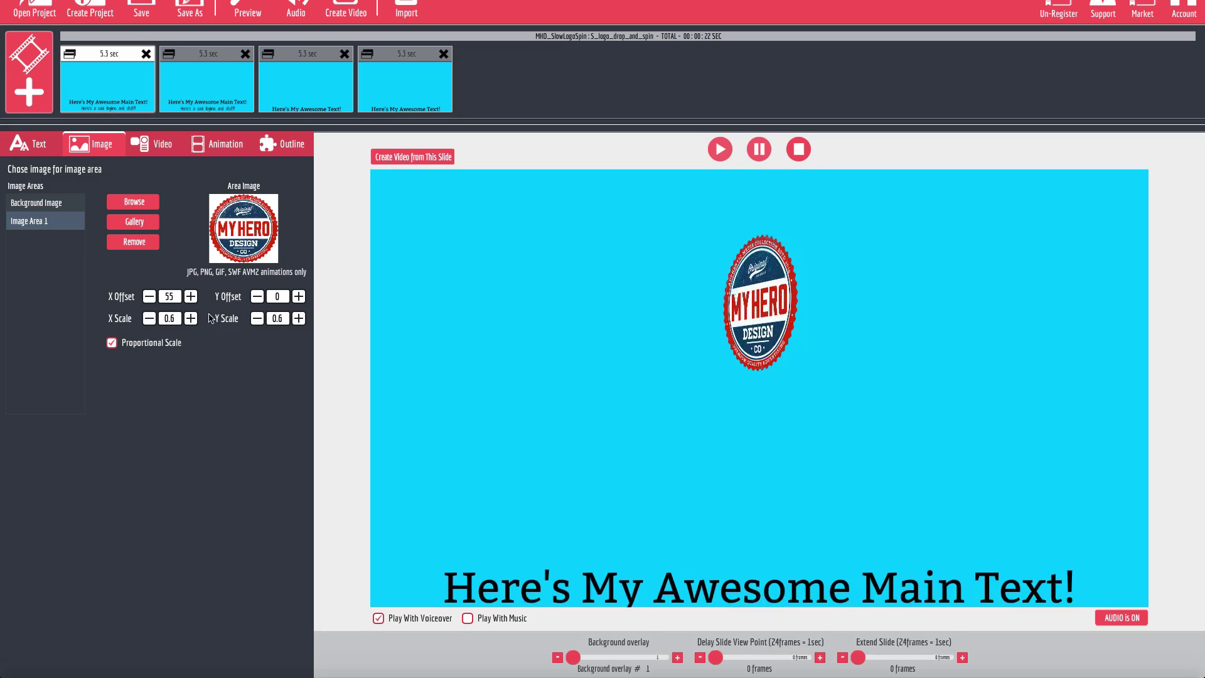
left_click(149, 297)
left_click(150, 296)
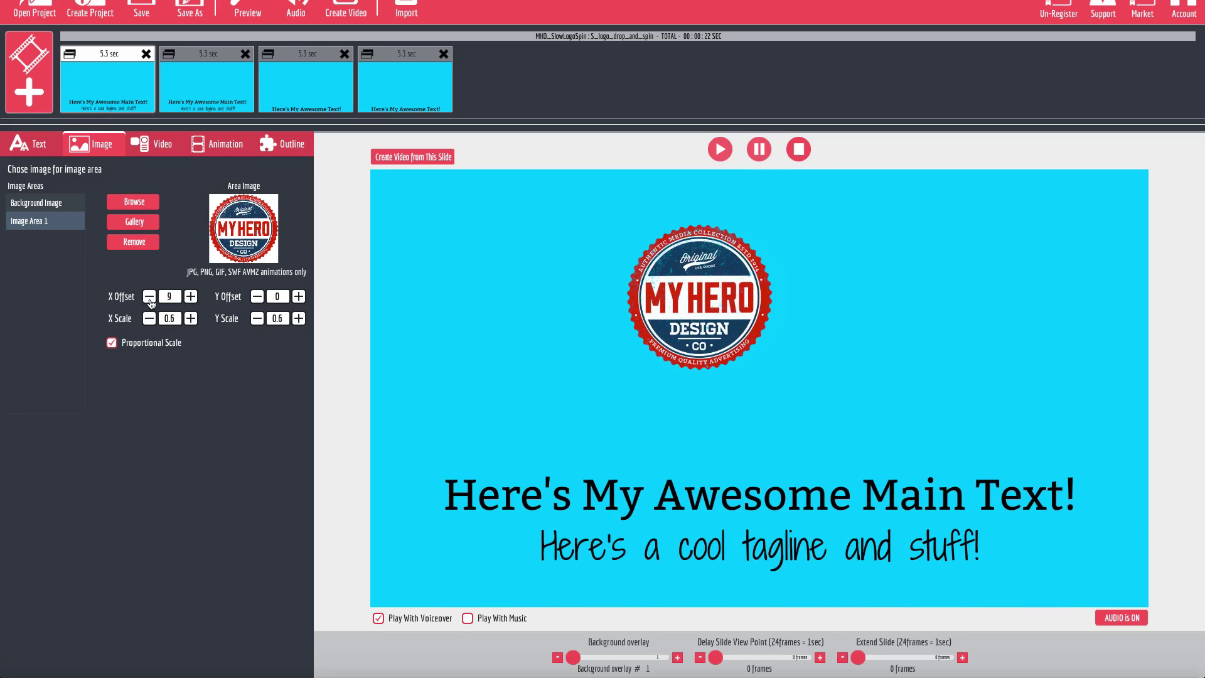
left_click(190, 318)
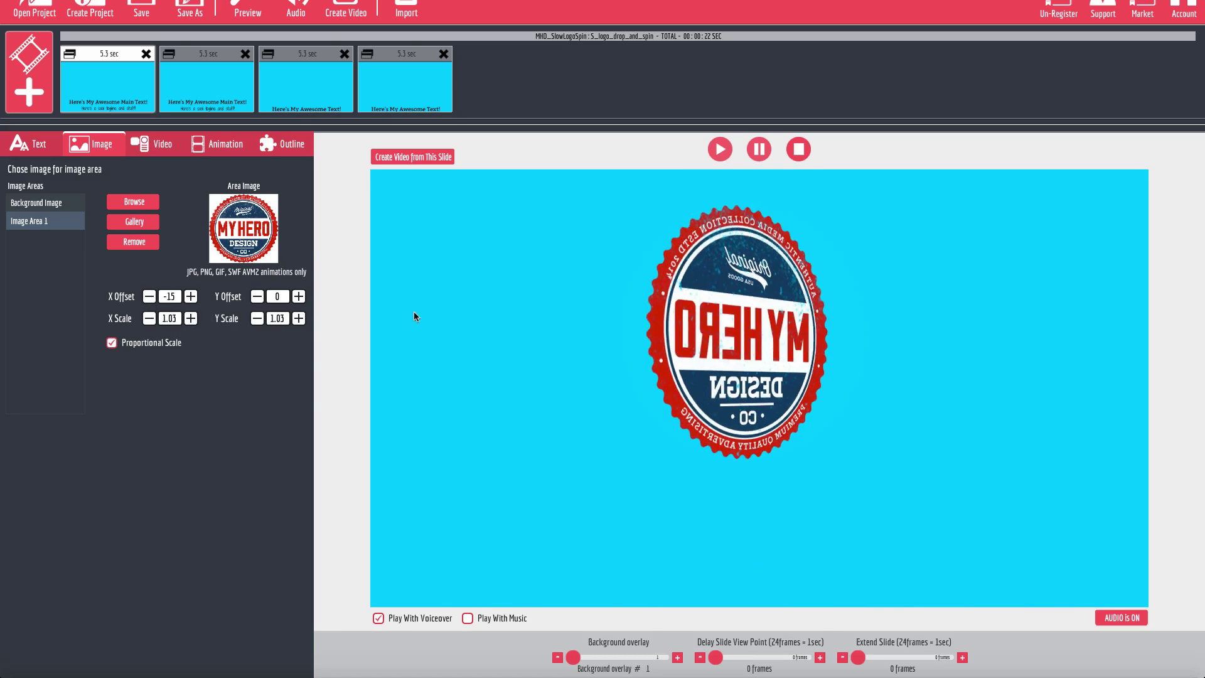
left_click(257, 318)
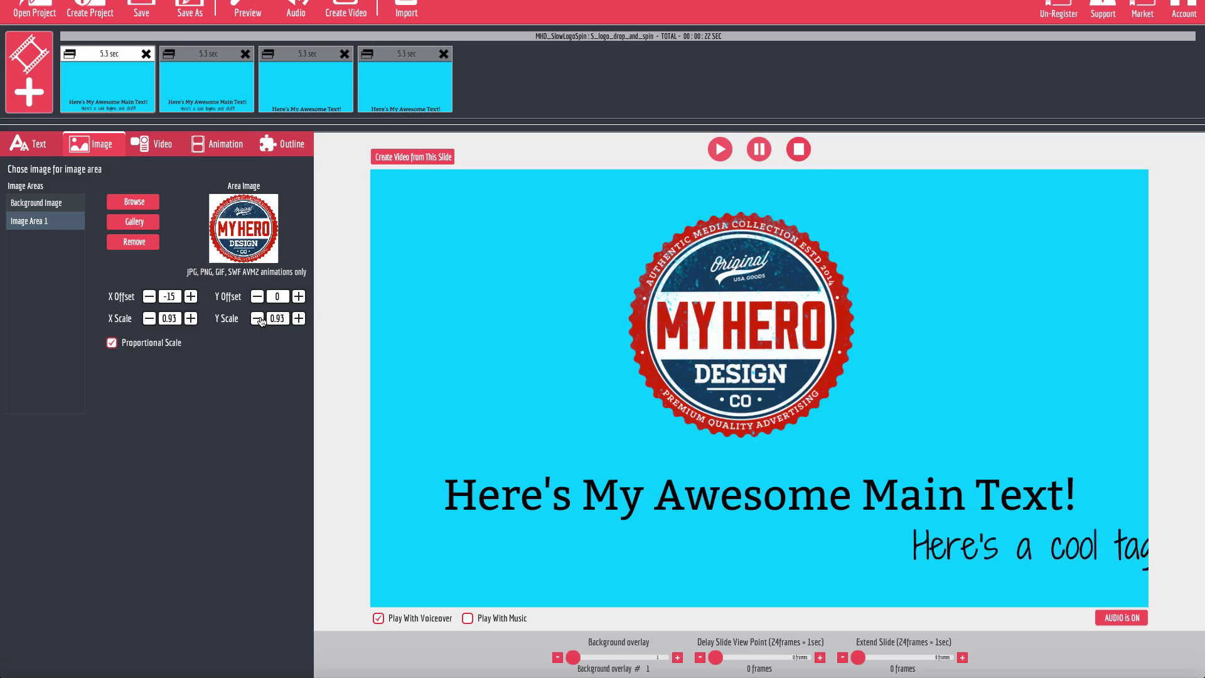
left_click(298, 318)
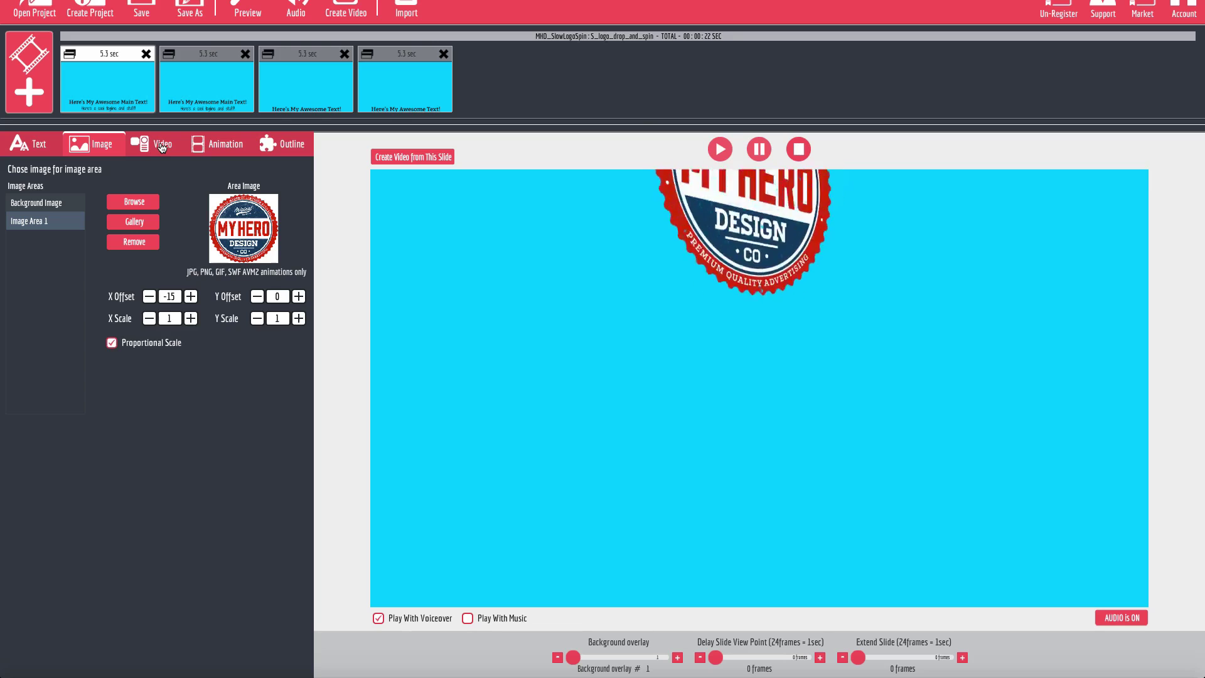
left_click(56, 205)
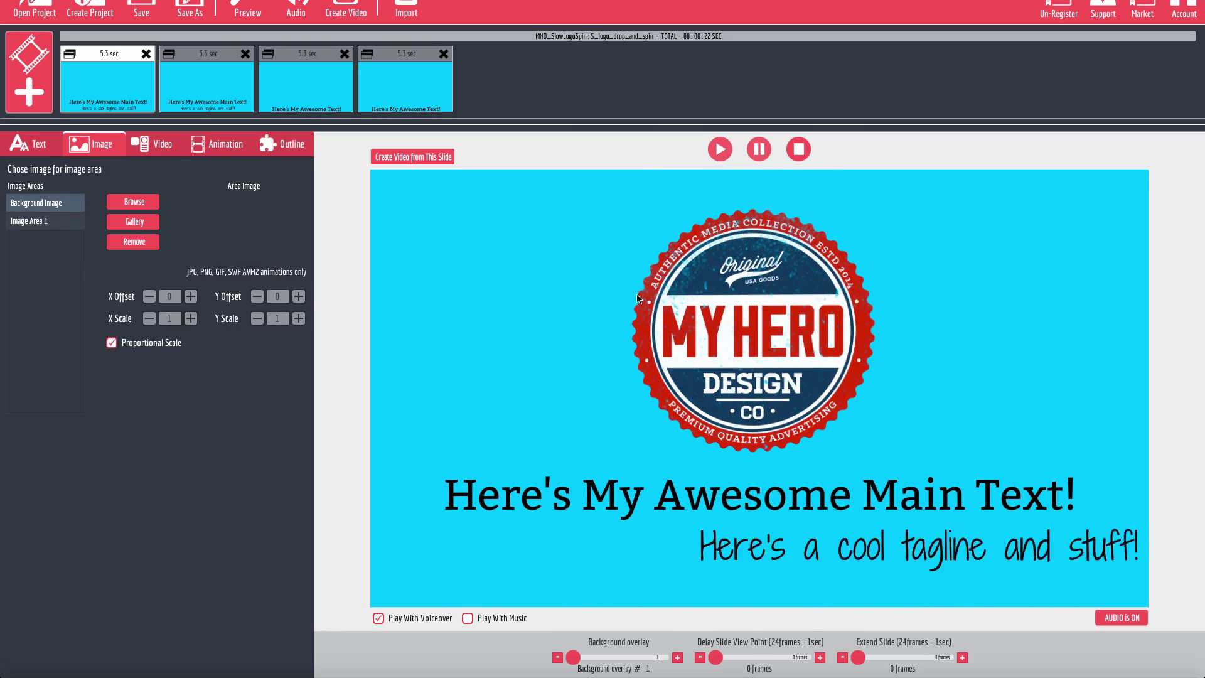
Load the MY HERO DESIGN logo into the second slide's Image Area 1
left_click(43, 220)
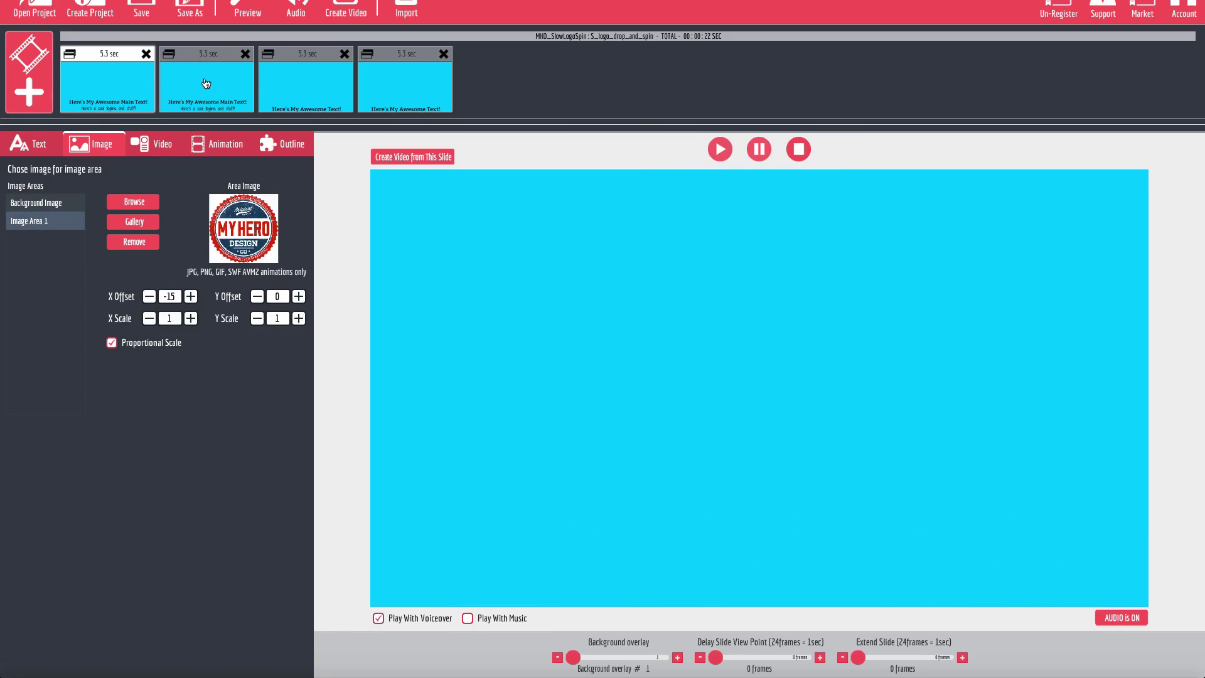
left_click(238, 83)
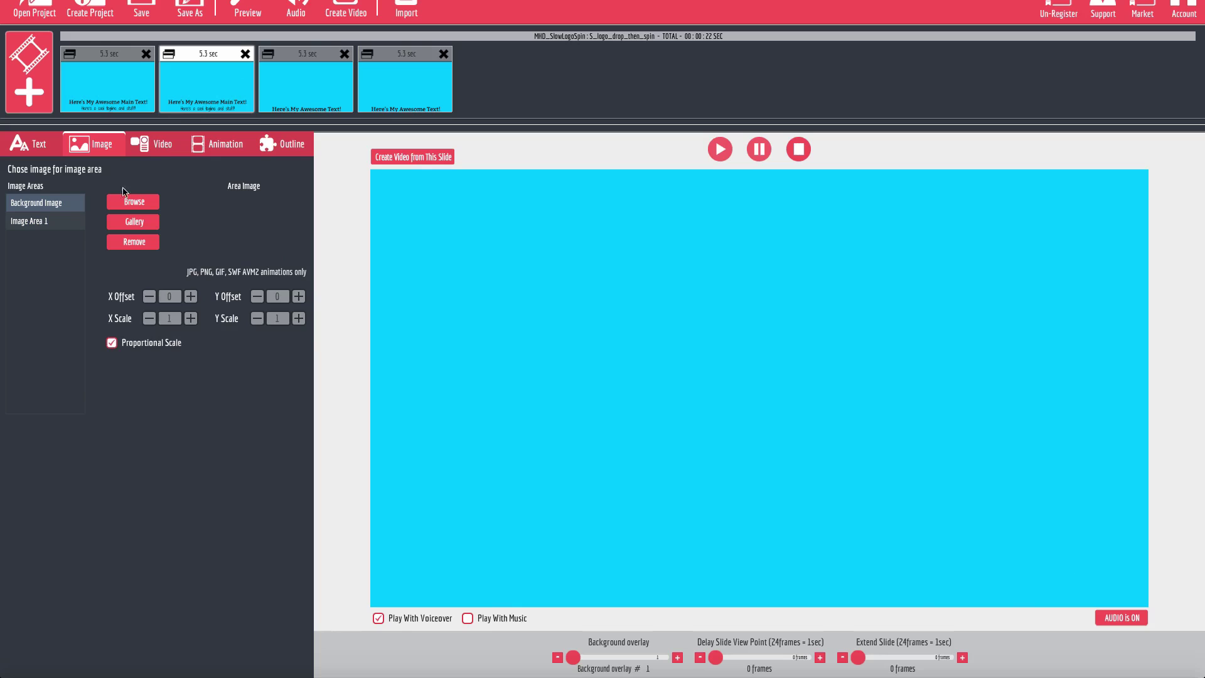
left_click(60, 221)
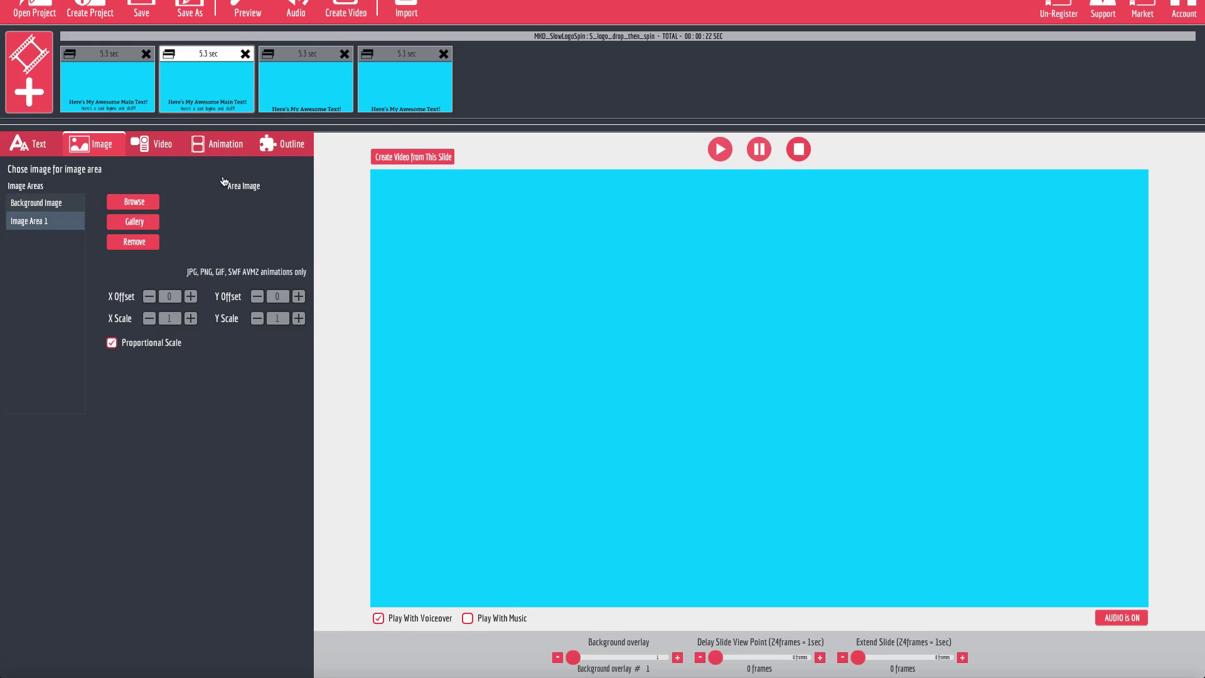
key("Return")
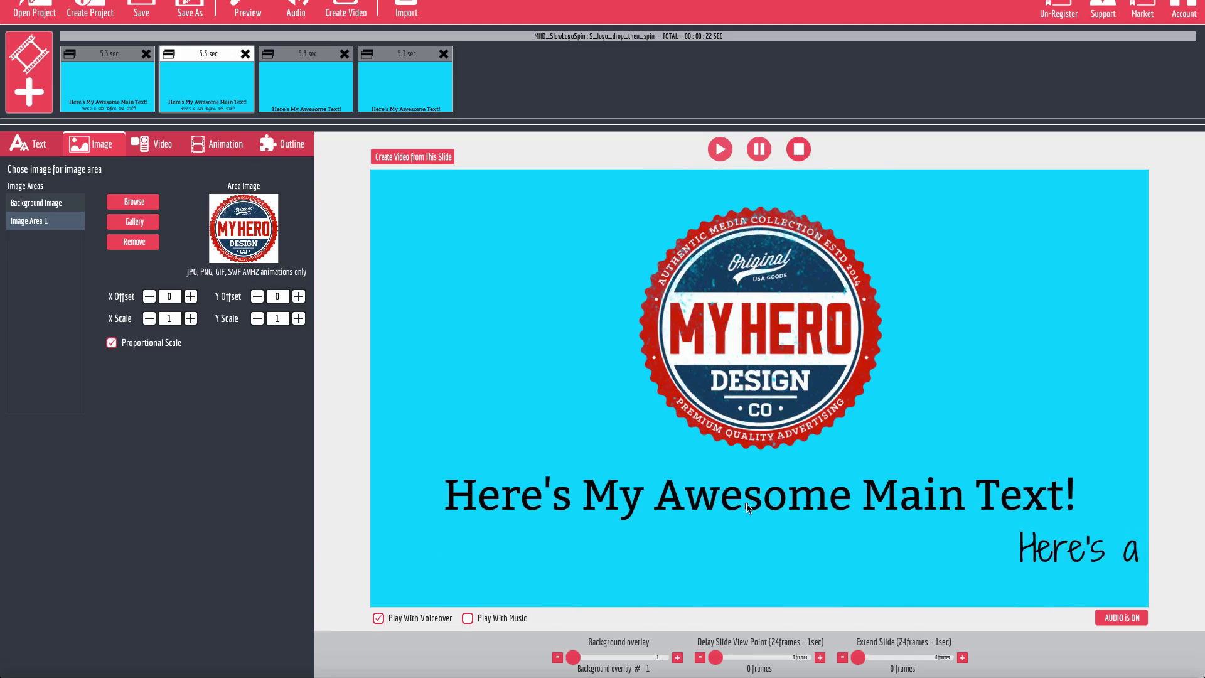
Clear slide 2's Text Area 2 tagline and uncheck Outline Area1 for a white background
left_click(21, 149)
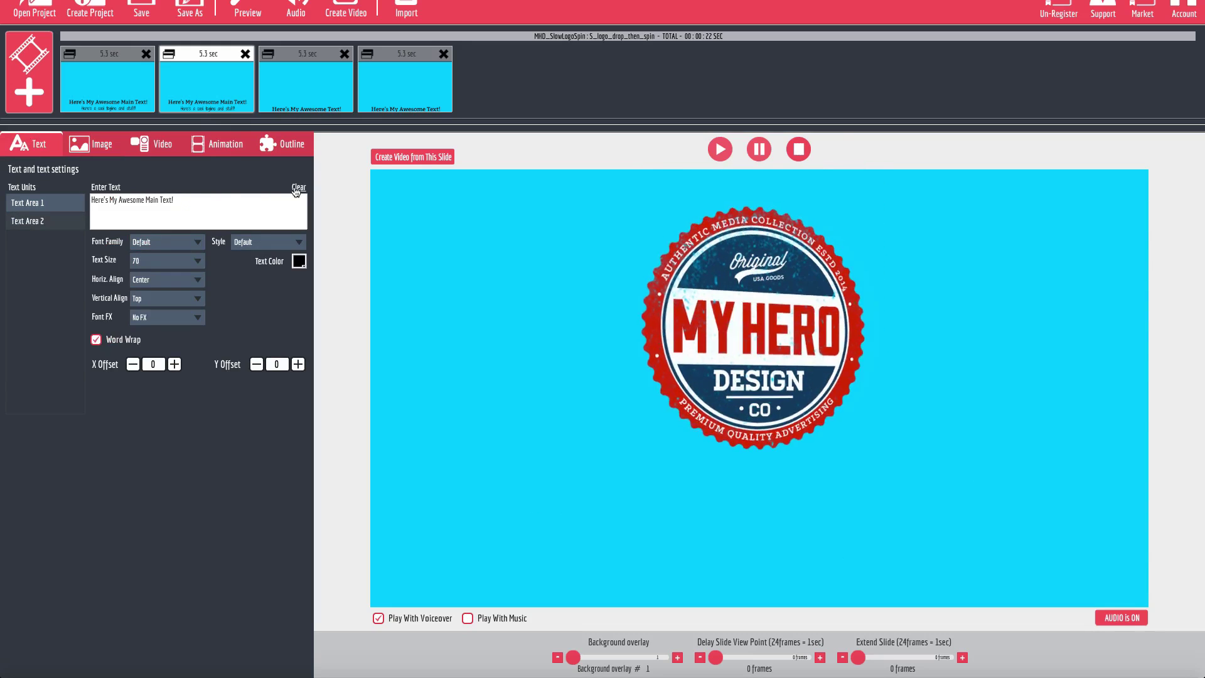
left_click(56, 222)
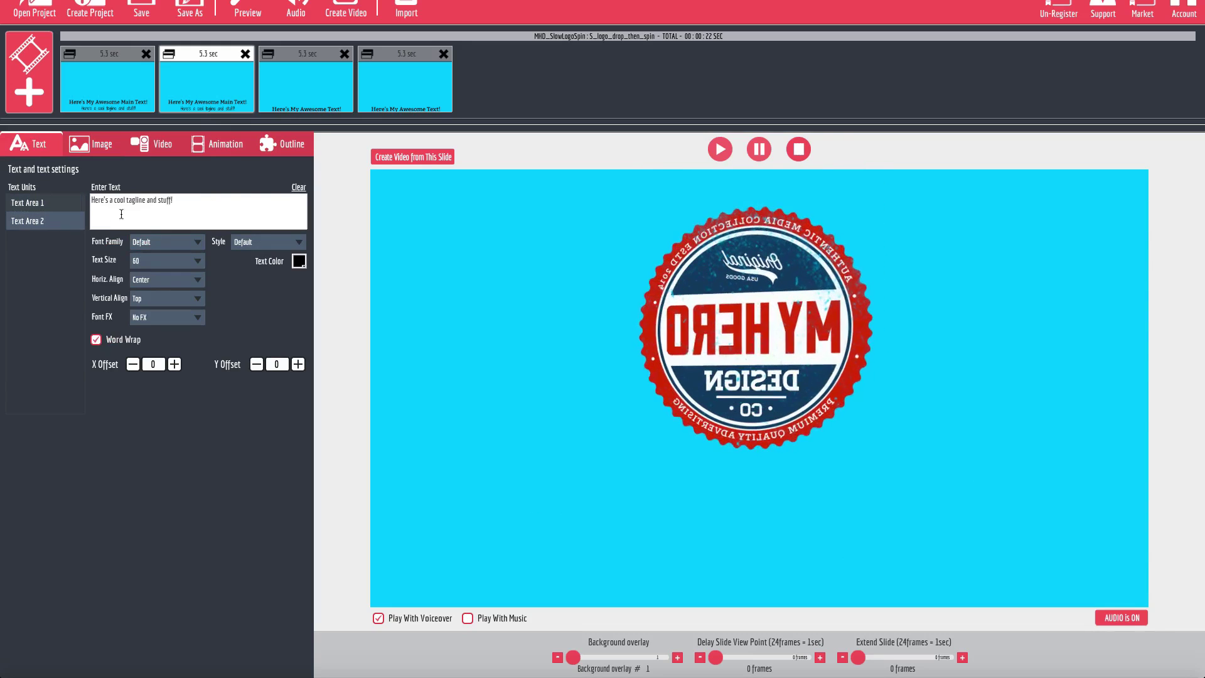
left_click(295, 190)
left_click(267, 150)
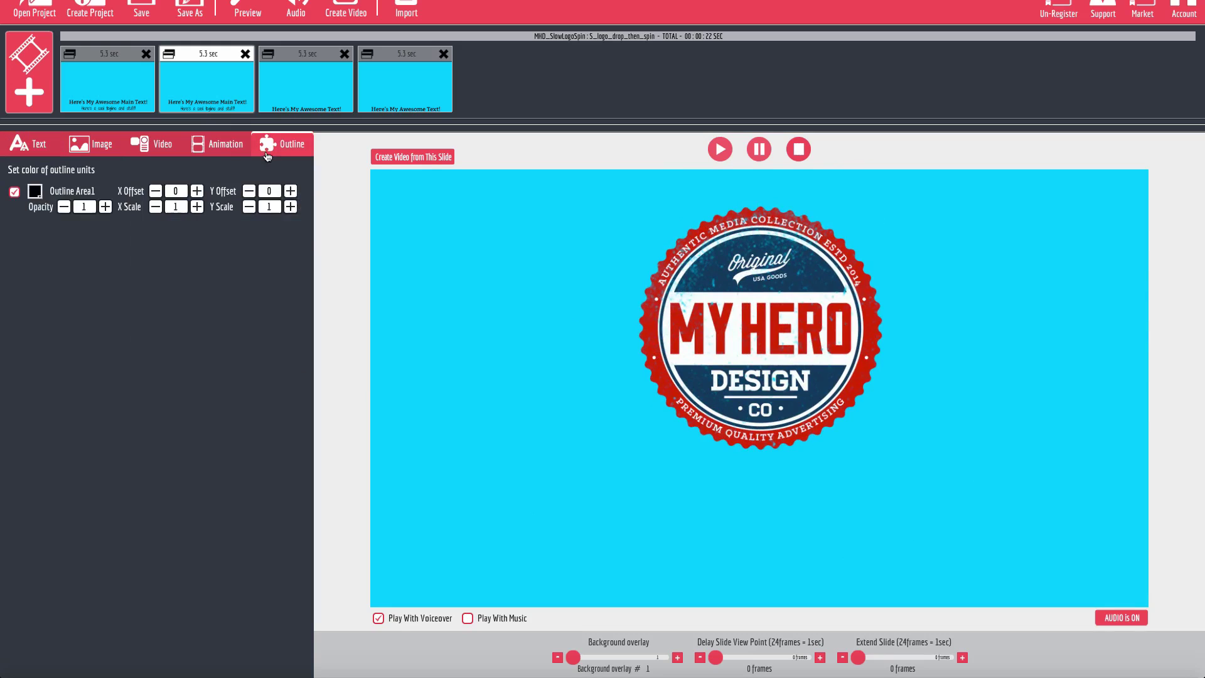
left_click(14, 192)
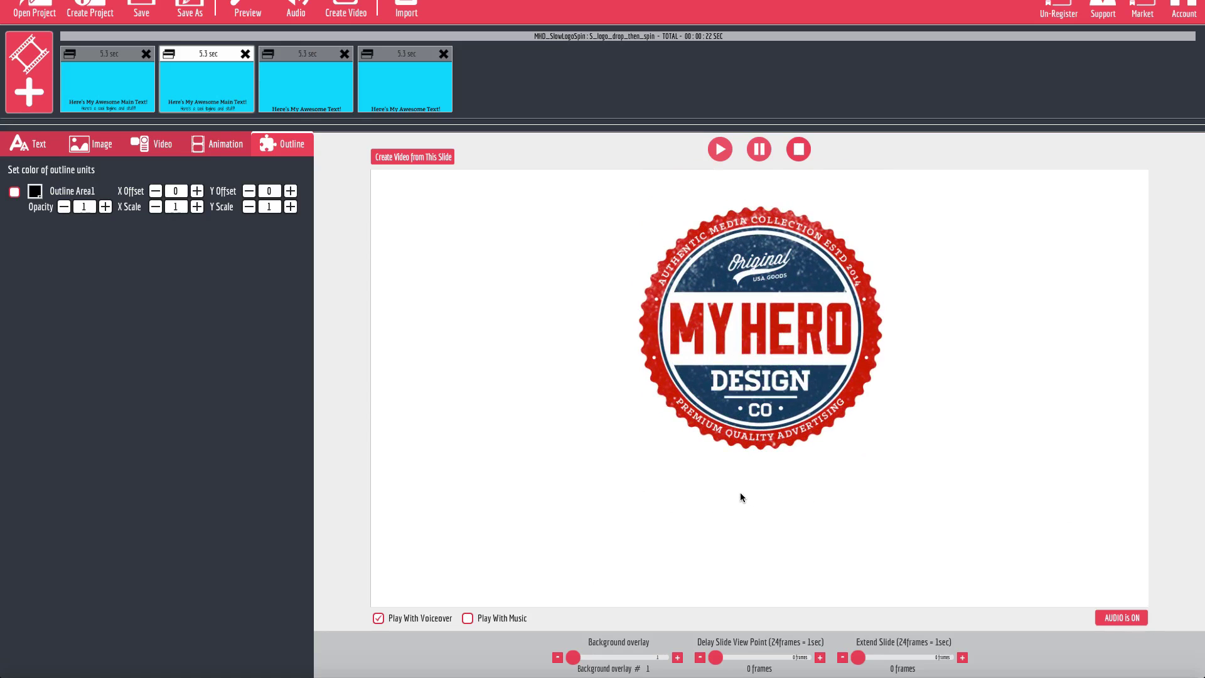
Load bottle1.jpg into the third slide's Image Area 1
left_click(321, 103)
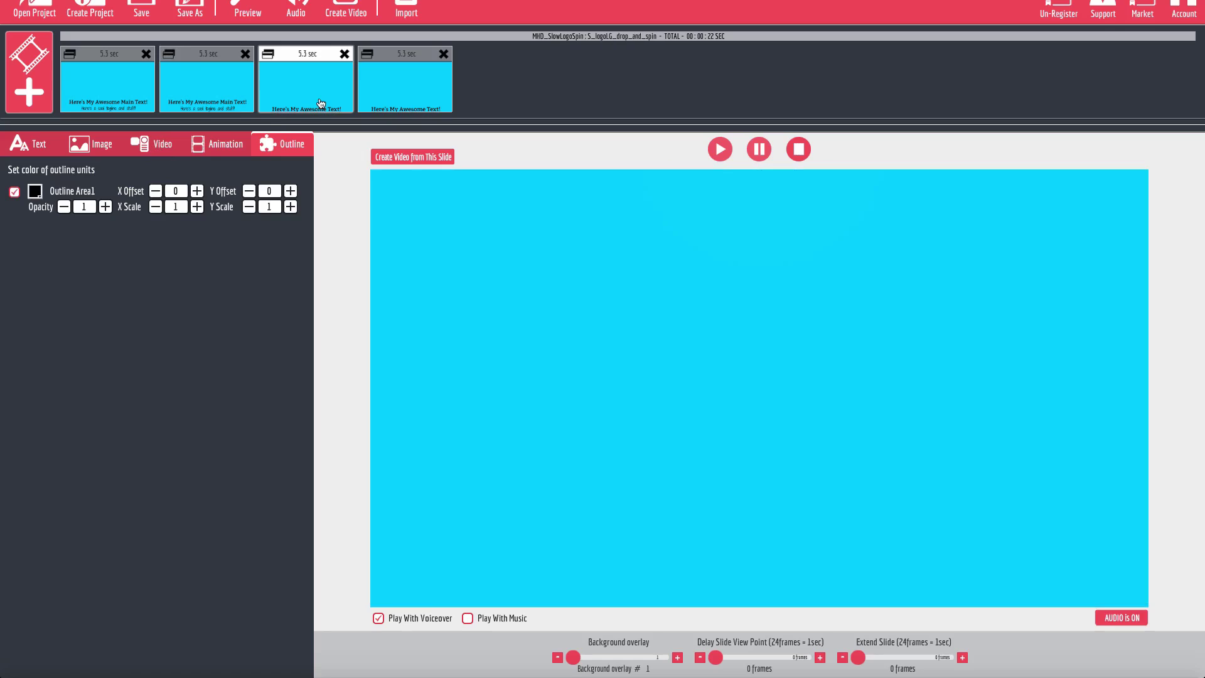
left_click(96, 149)
left_click(50, 226)
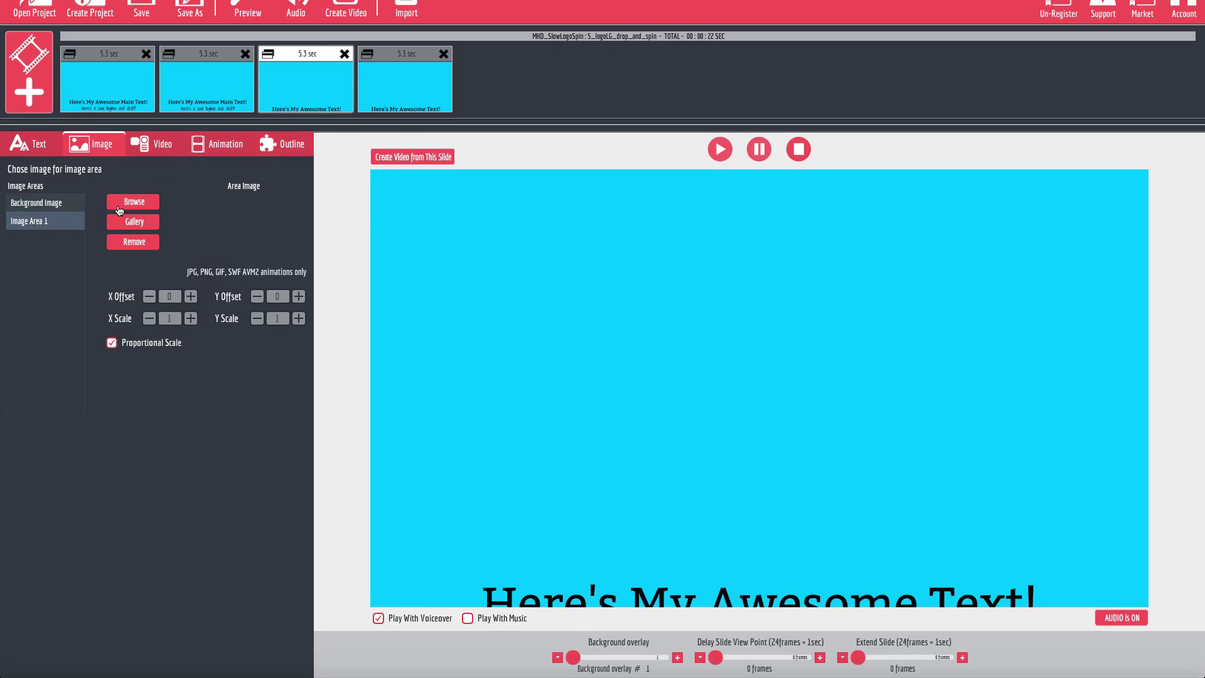
left_click(118, 207)
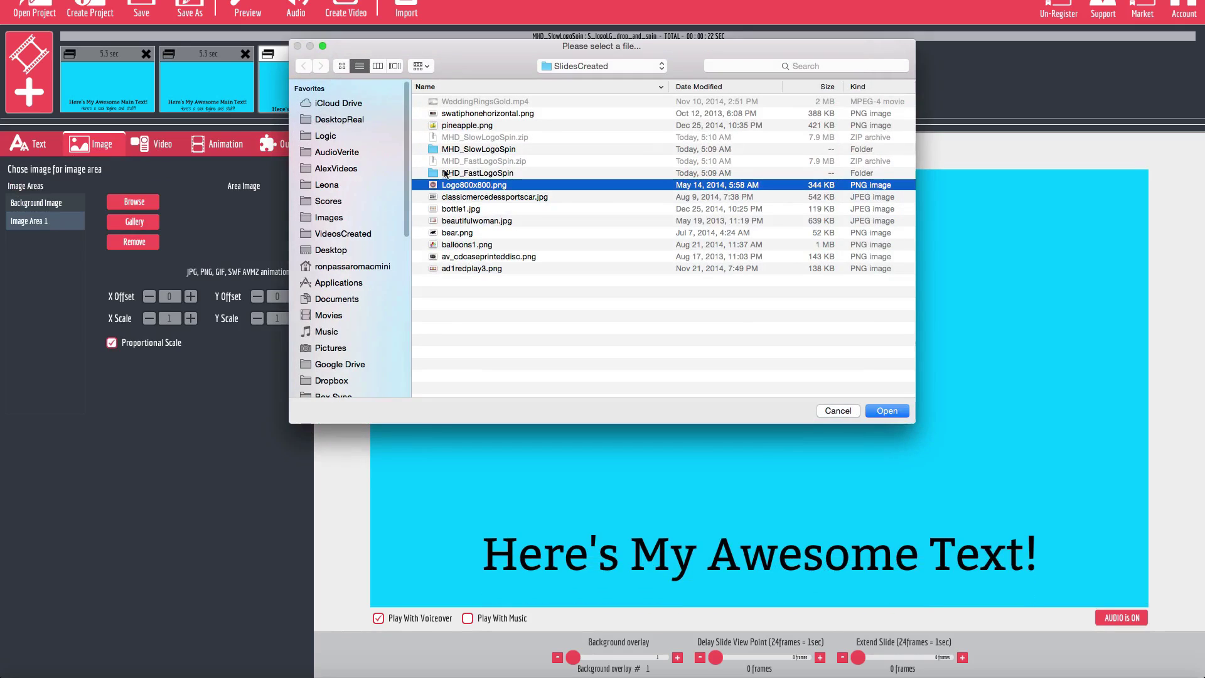
double_click(468, 210)
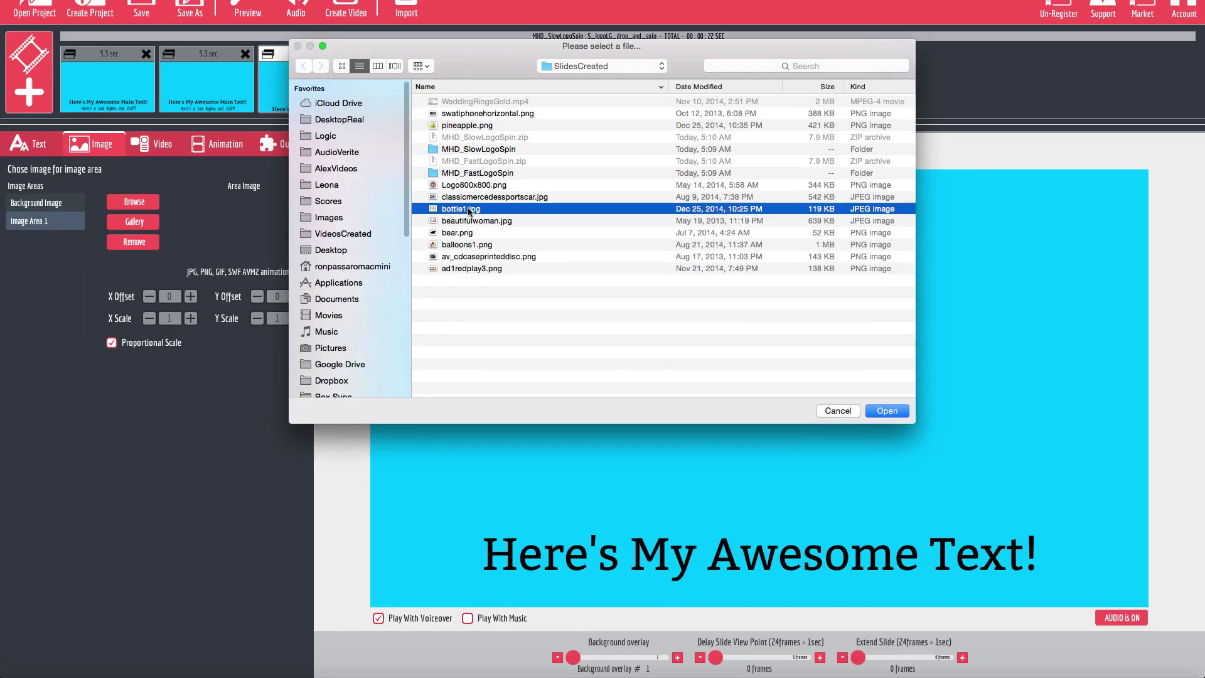
left_click(280, 146)
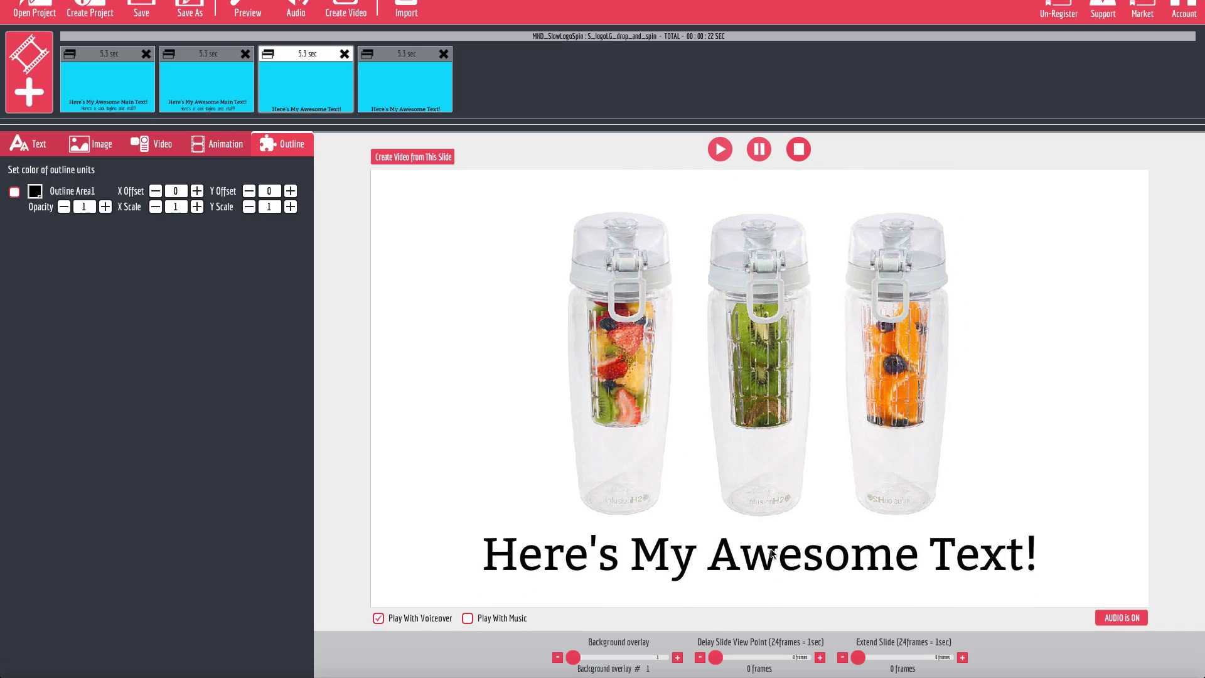
Load bear.png into the fourth slide's Image Area 1
left_click(437, 87)
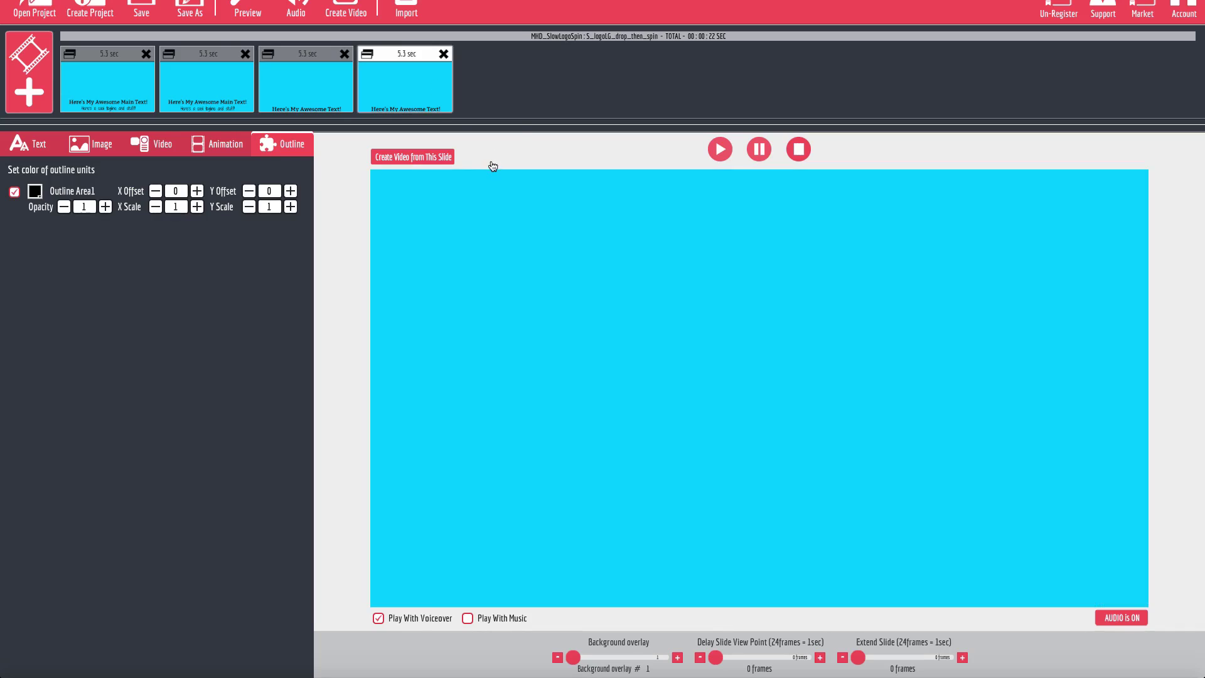
left_click(87, 145)
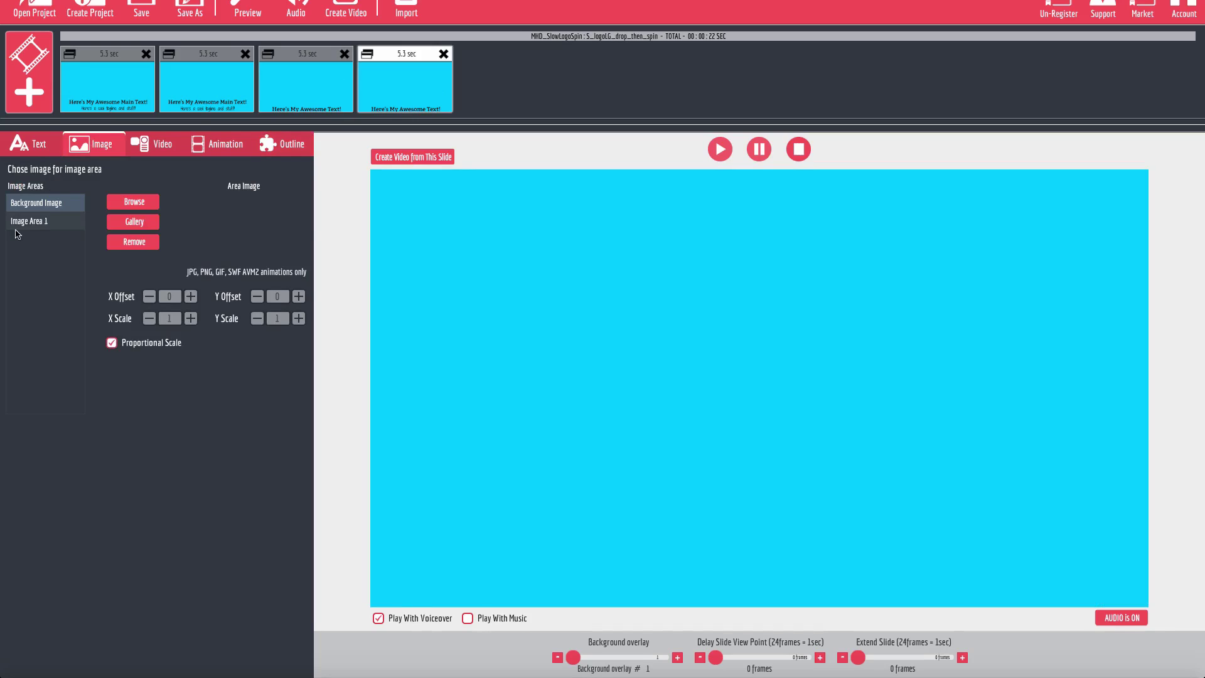
left_click(42, 222)
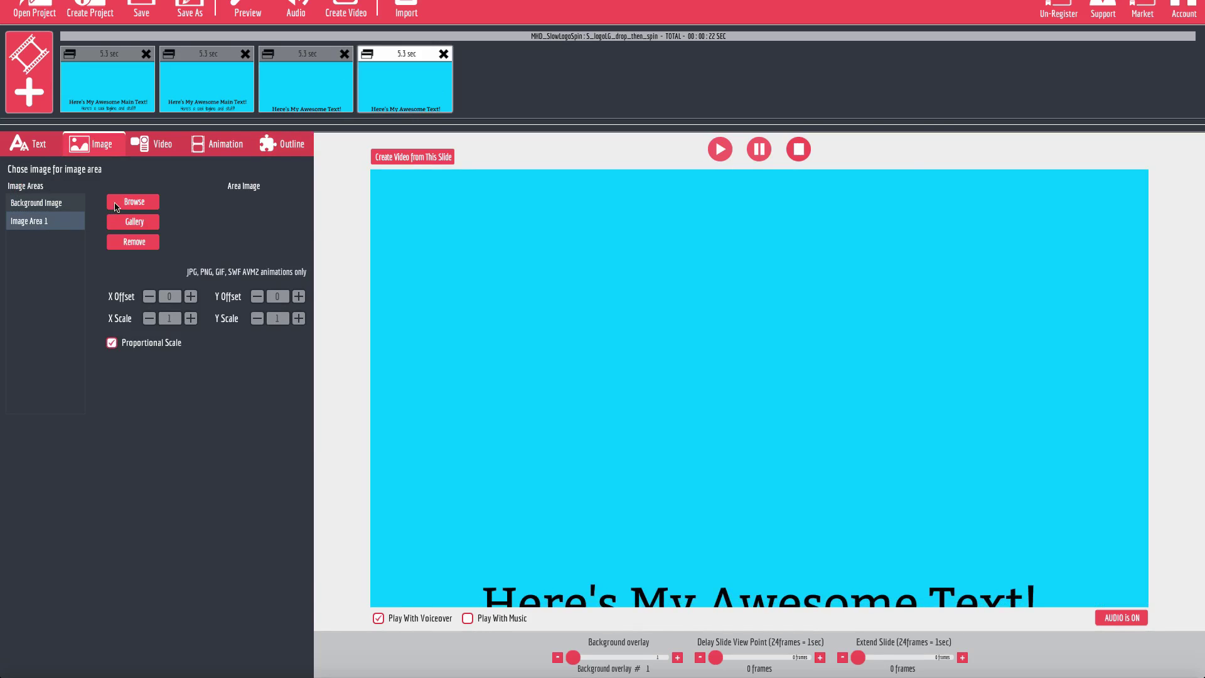
left_click(134, 202)
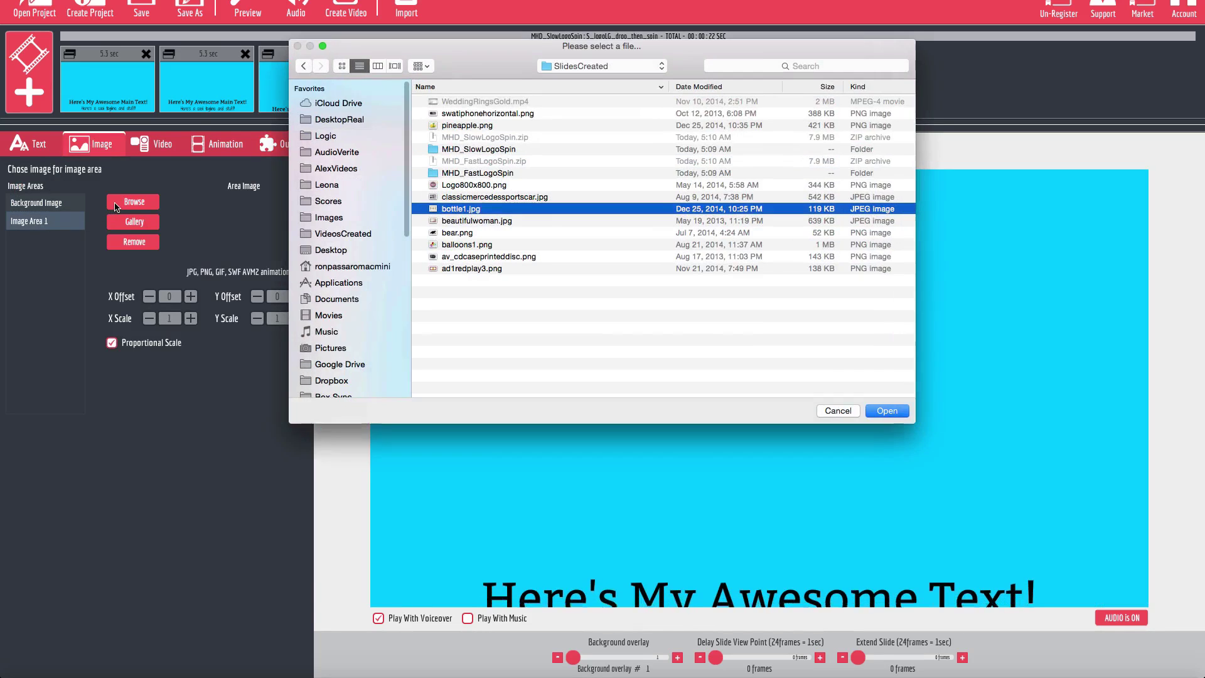
double_click(460, 233)
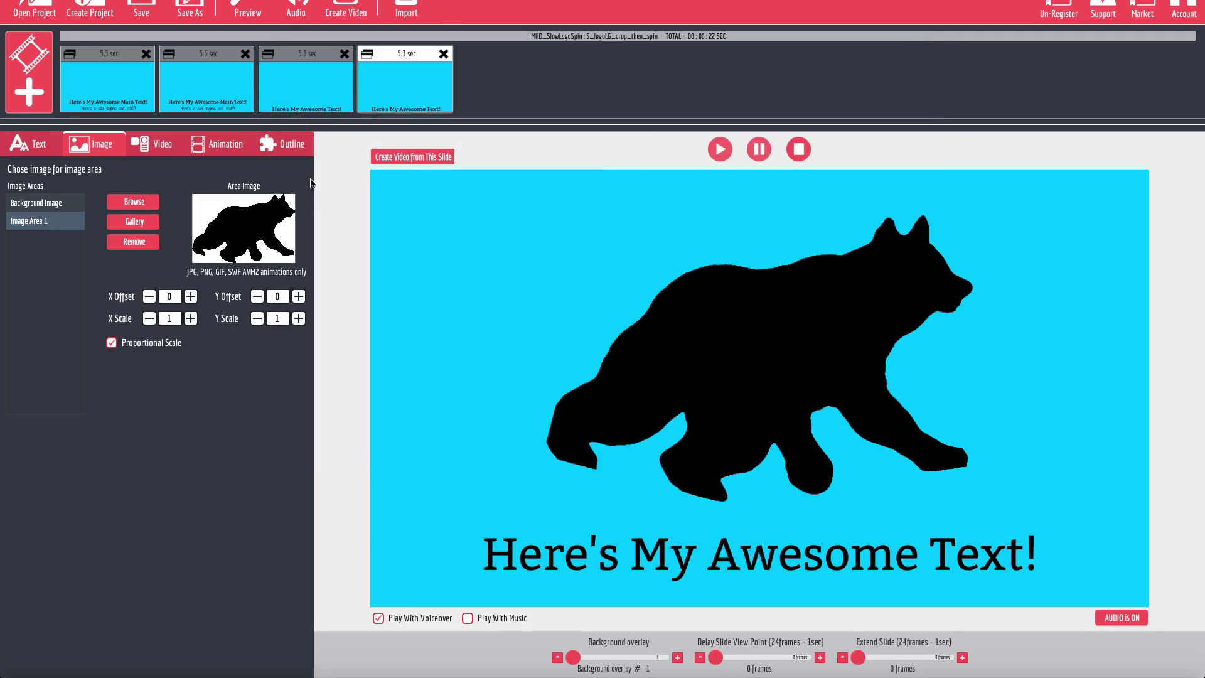
Set the slide's Outline Area1 colour to dark green #006600 and its text to white
left_click(282, 144)
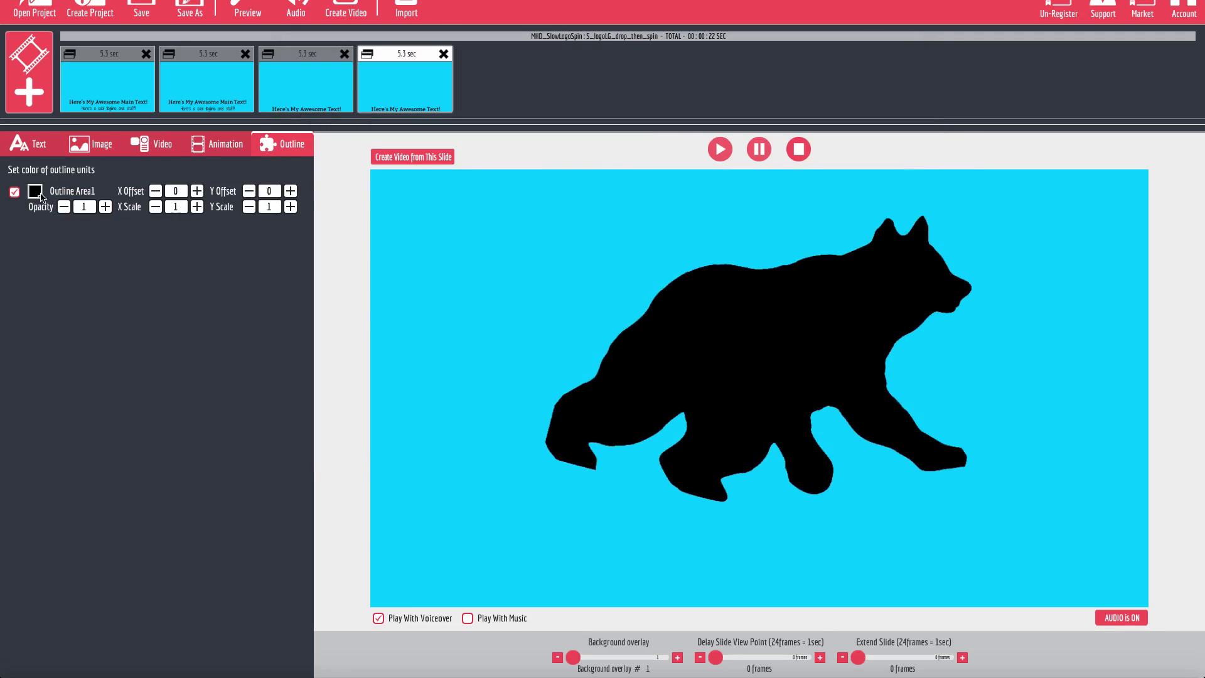
left_click(34, 190)
left_click(68, 212)
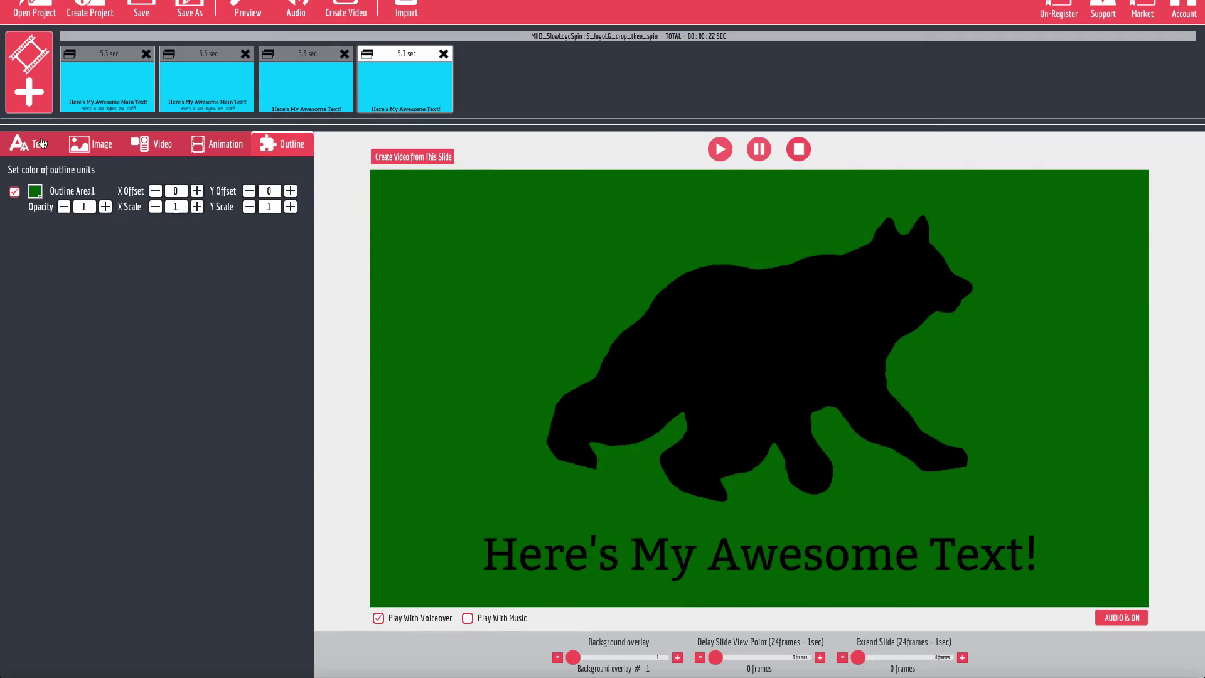
left_click(41, 143)
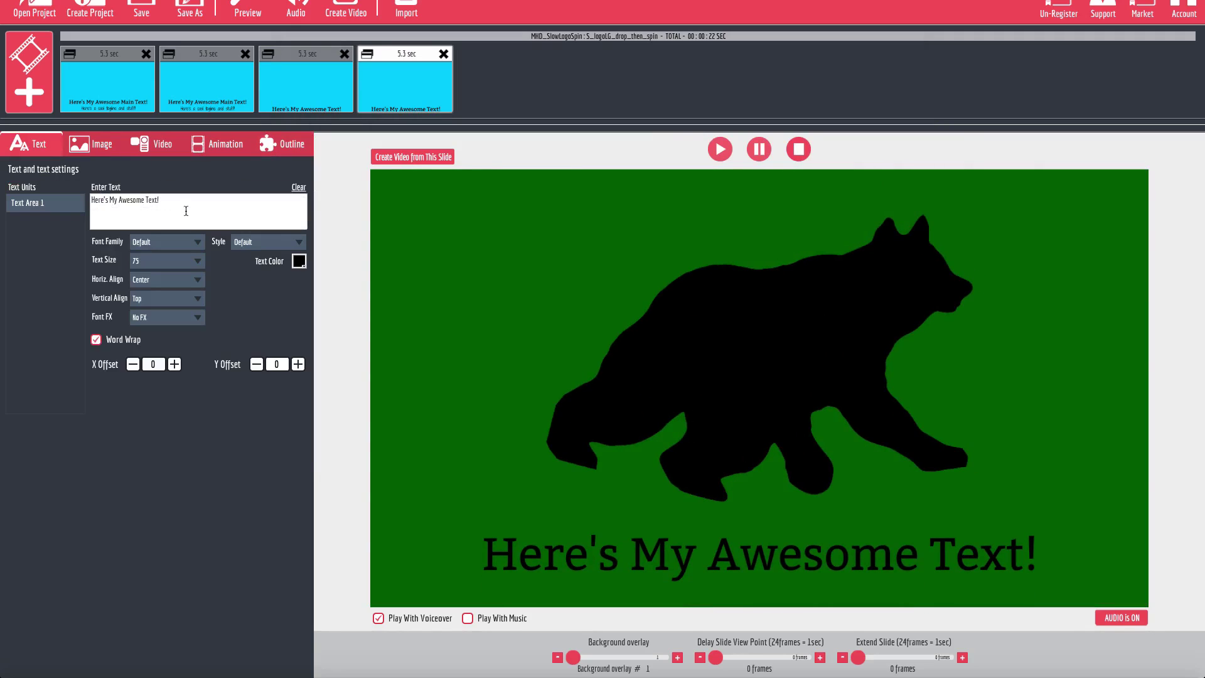
left_click(299, 261)
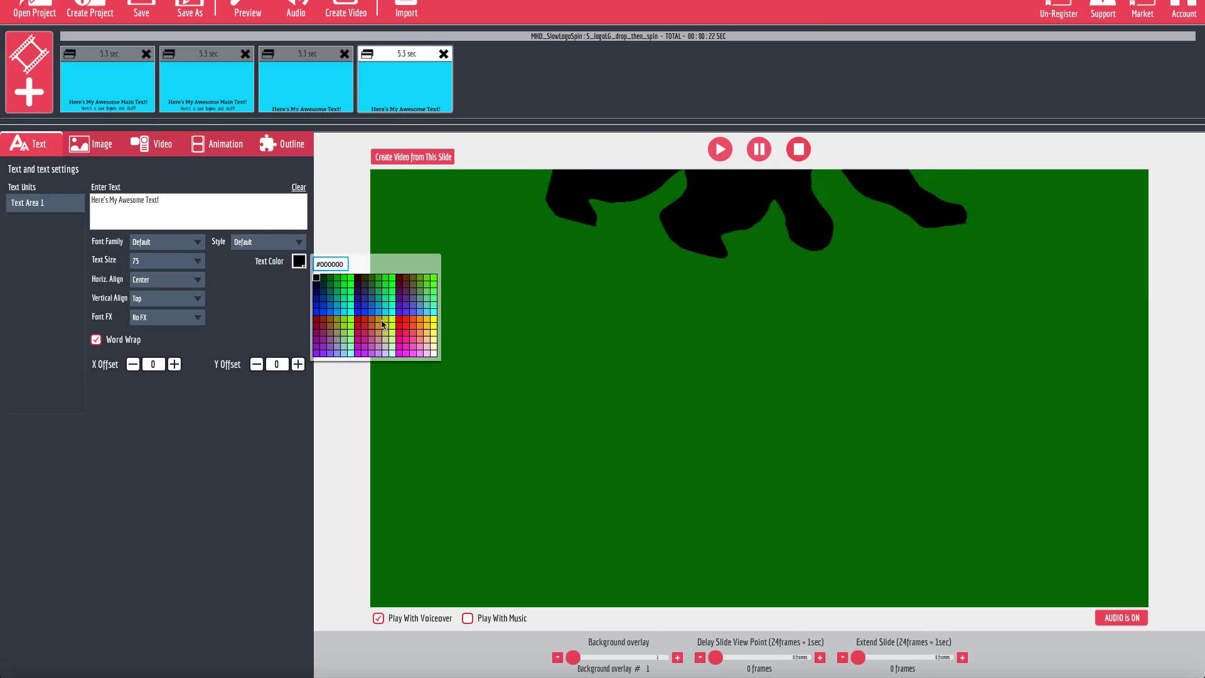
left_click(433, 354)
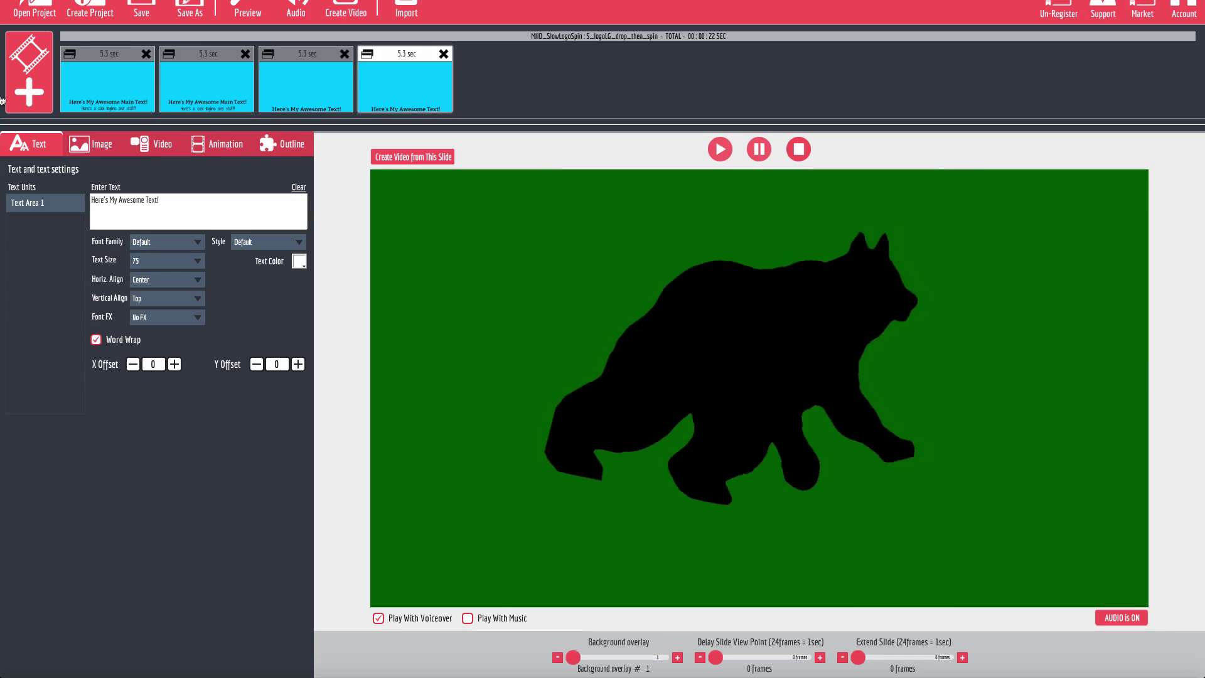
Delete all four slides from the timeline
left_click(146, 54)
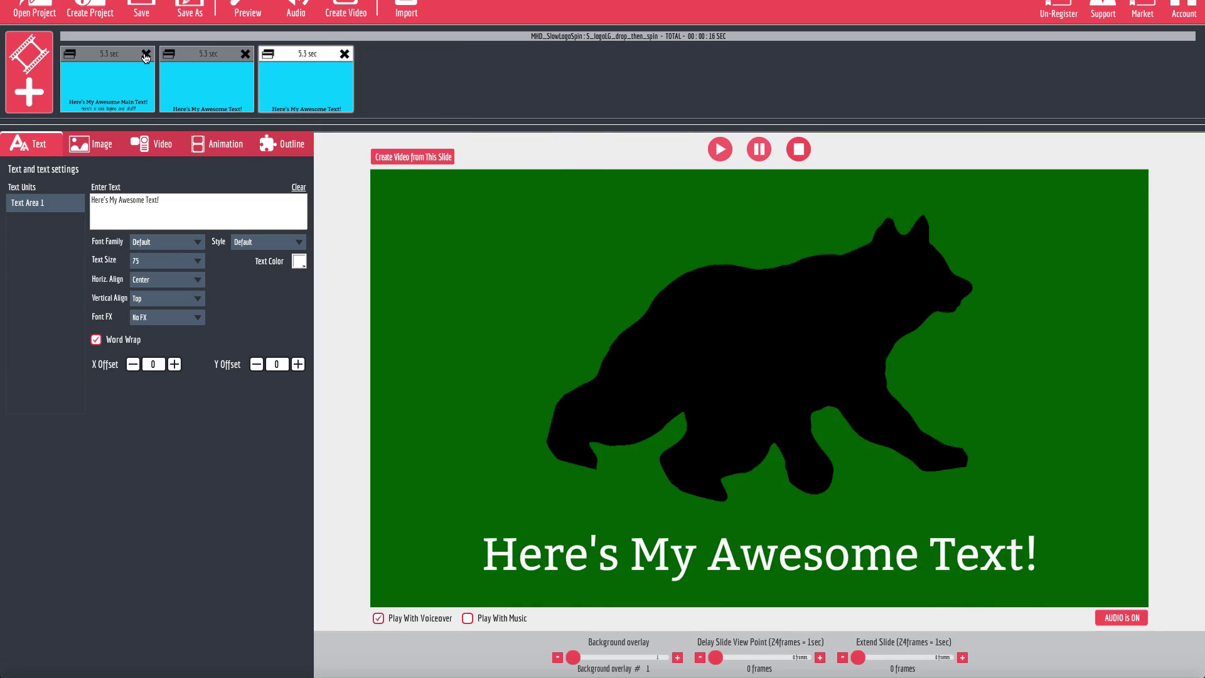
left_click(146, 54)
left_click(145, 54)
left_click(145, 53)
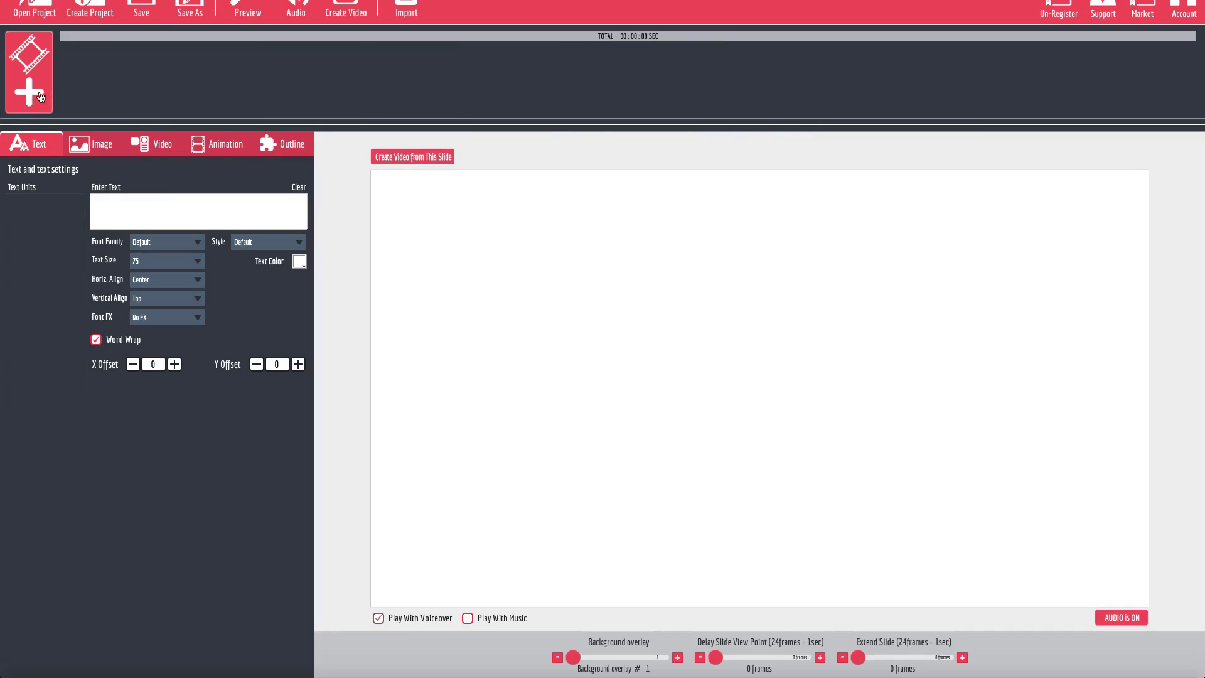
Add the whole MHD_FastLogoSpin pack from the animated slide collection
left_click(40, 95)
left_click(446, 335)
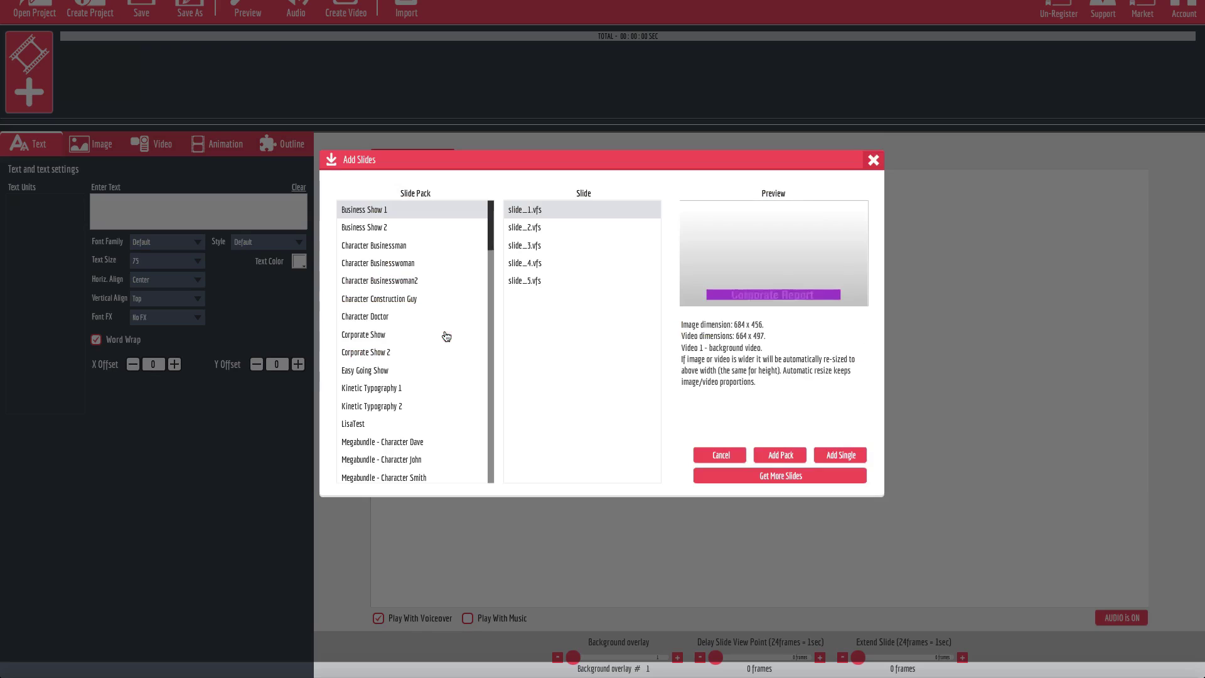
scroll(449, 382, "down", 8)
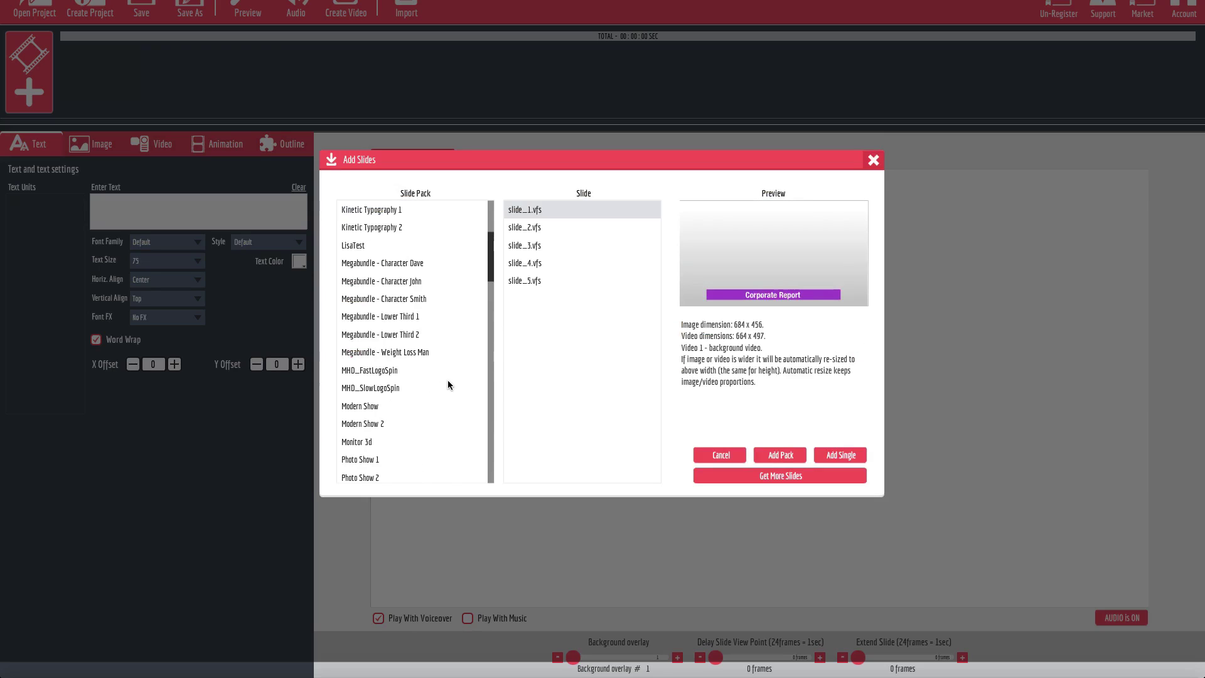
scroll(446, 379, "down", 1)
left_click(373, 319)
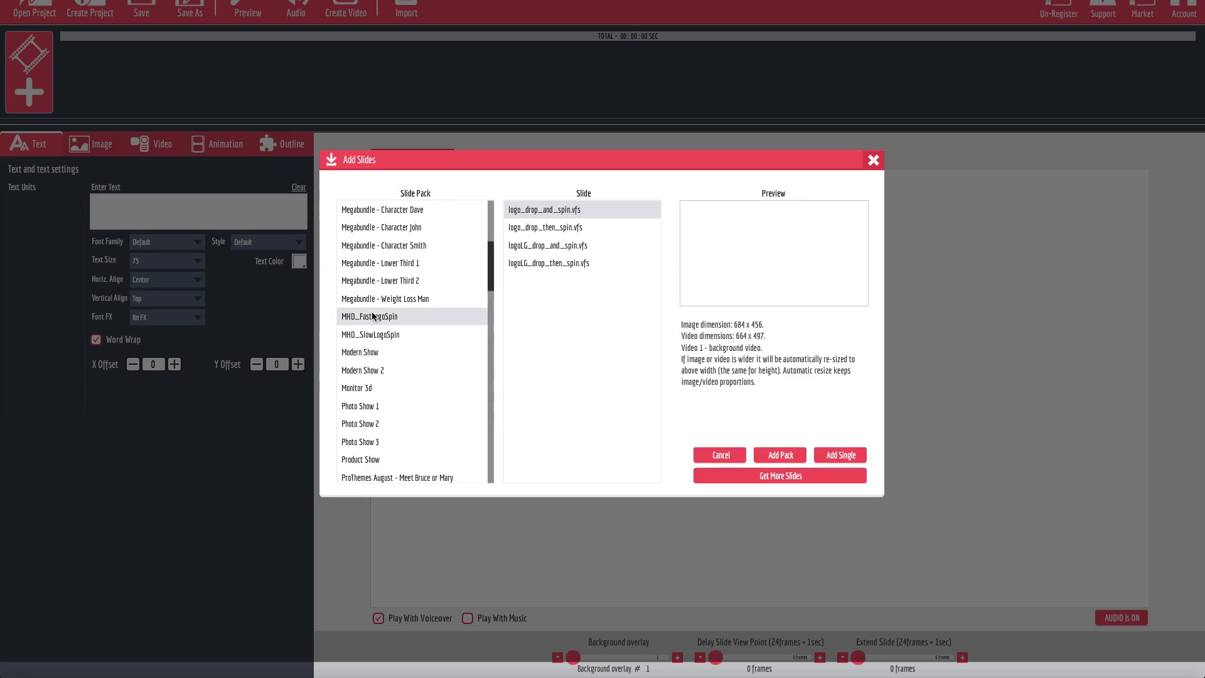
left_click(792, 457)
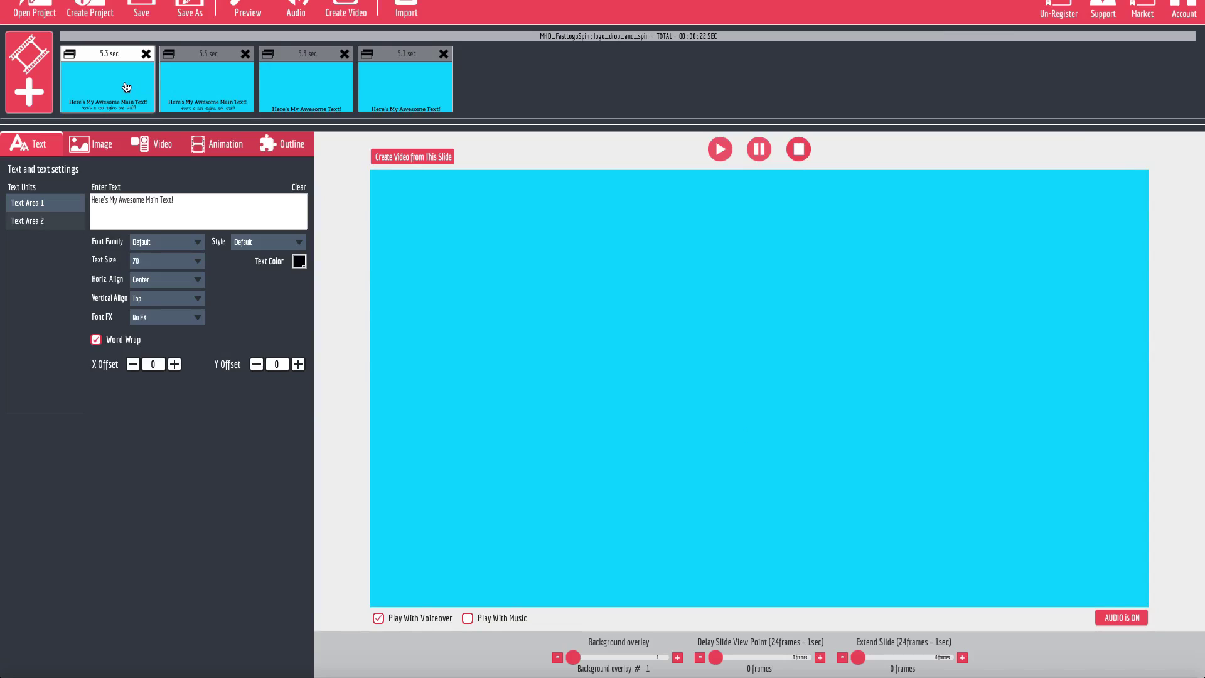
left_click(191, 88)
left_click(305, 86)
left_click(413, 86)
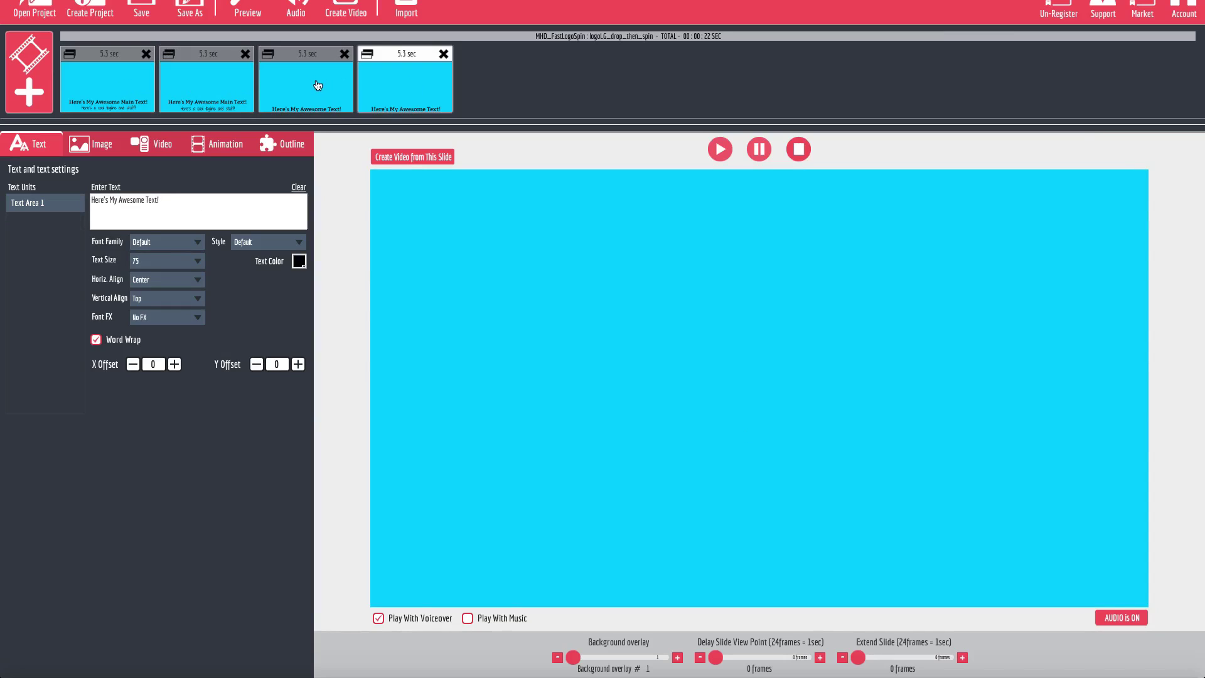
left_click(271, 85)
left_click(207, 87)
left_click(119, 89)
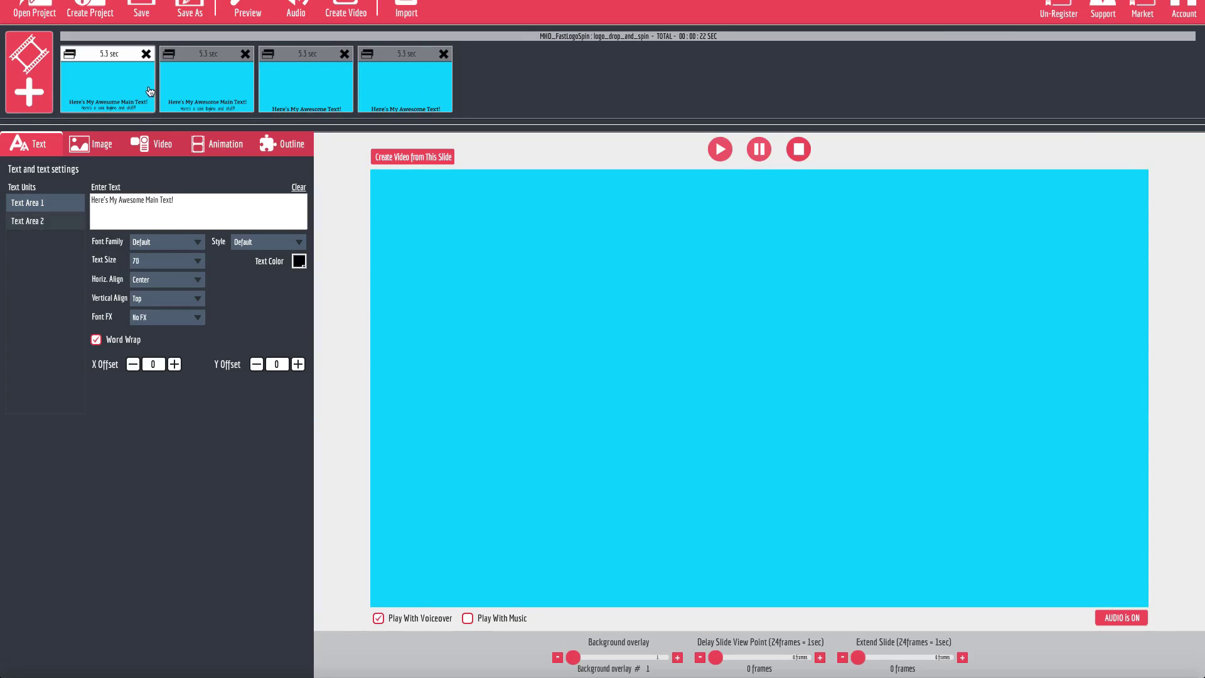
left_click(216, 83)
left_click(293, 82)
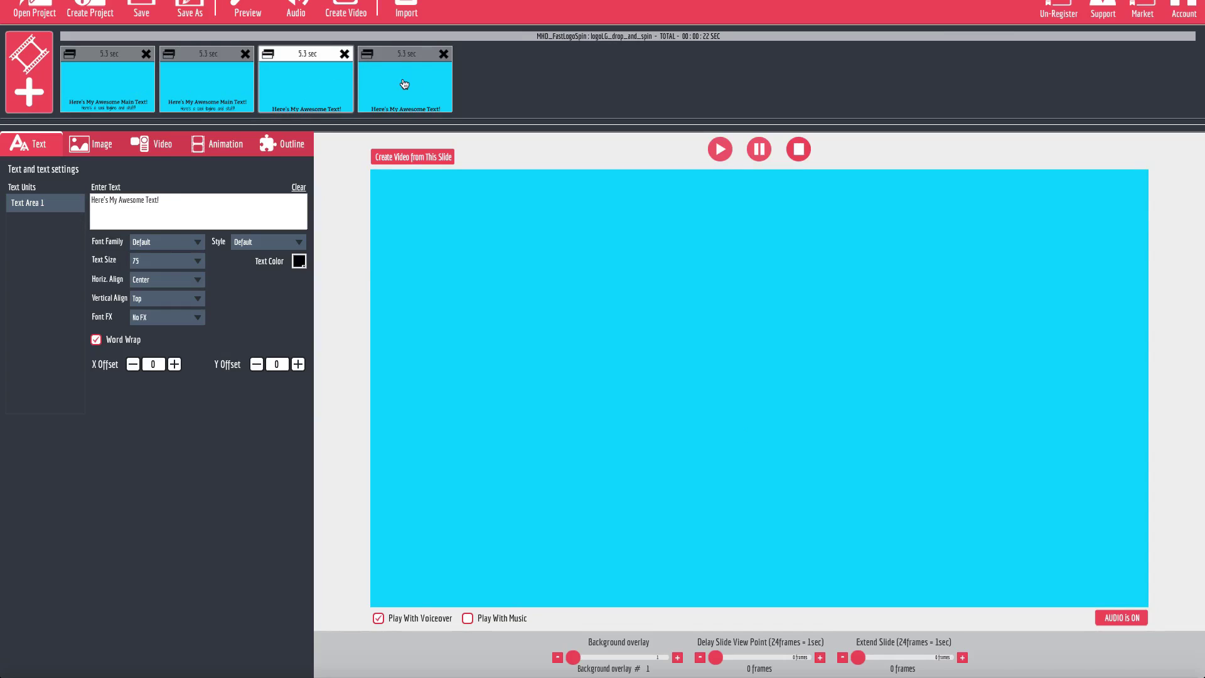
left_click(404, 84)
left_click(119, 87)
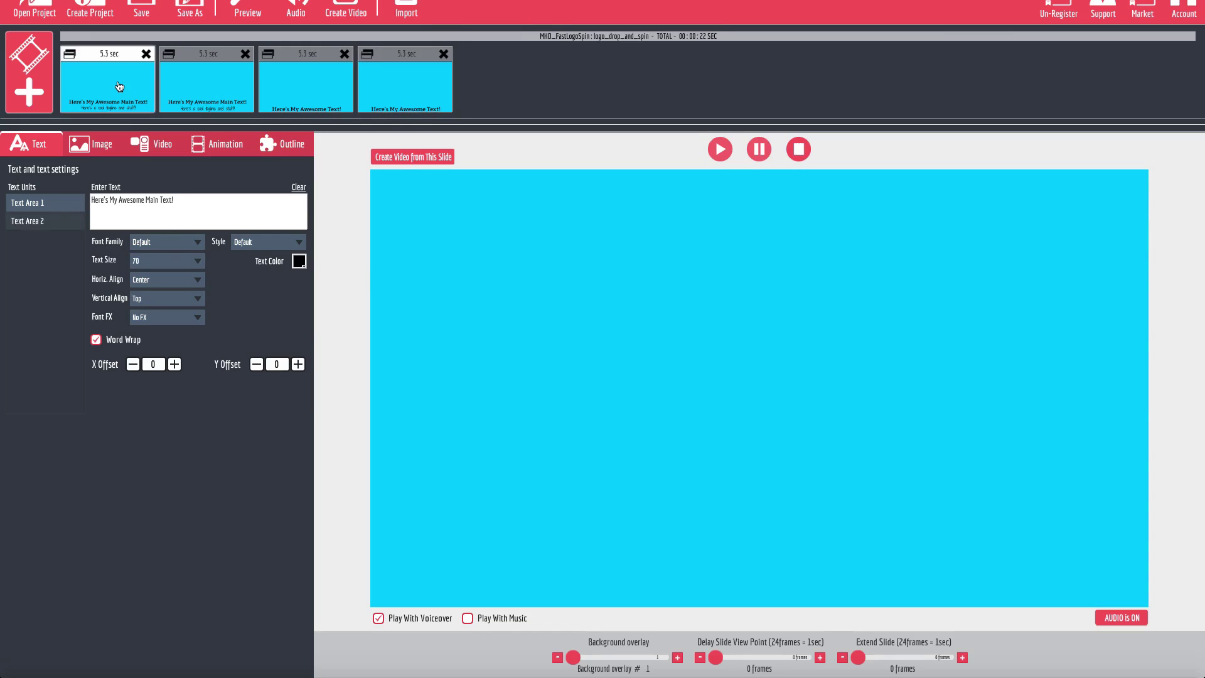
left_click(232, 96)
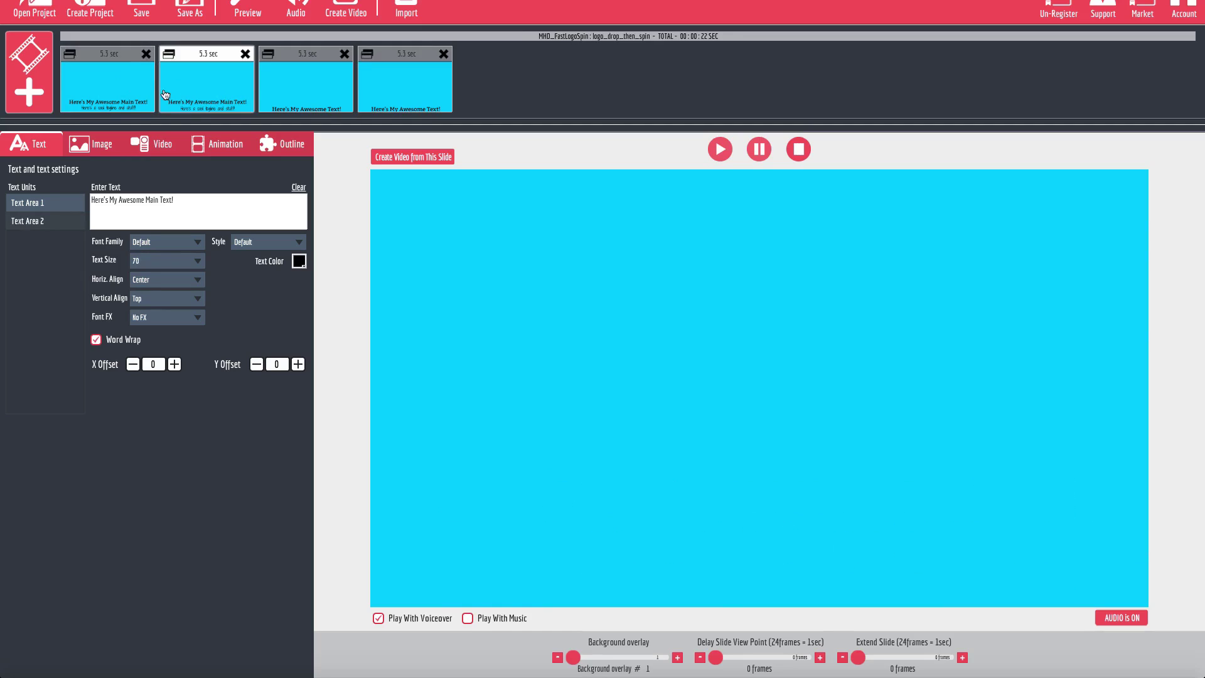
left_click(114, 92)
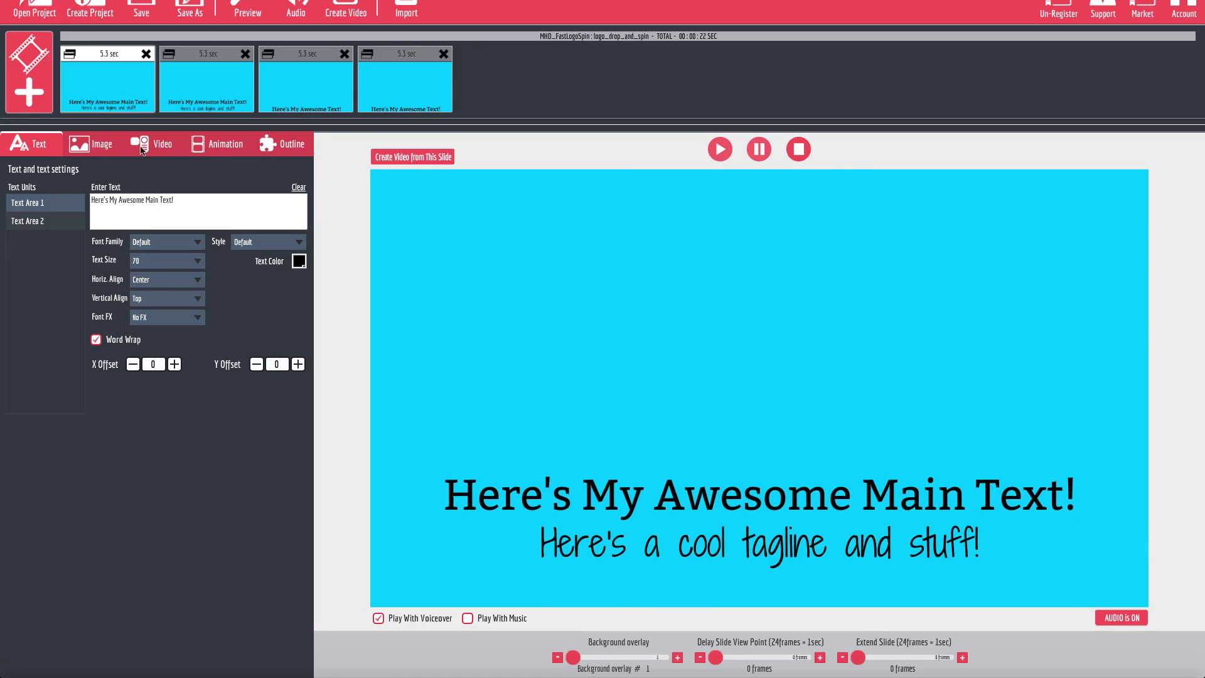
Preview the first two FastLogoSpin slides, ending on slide 1
left_click(236, 76)
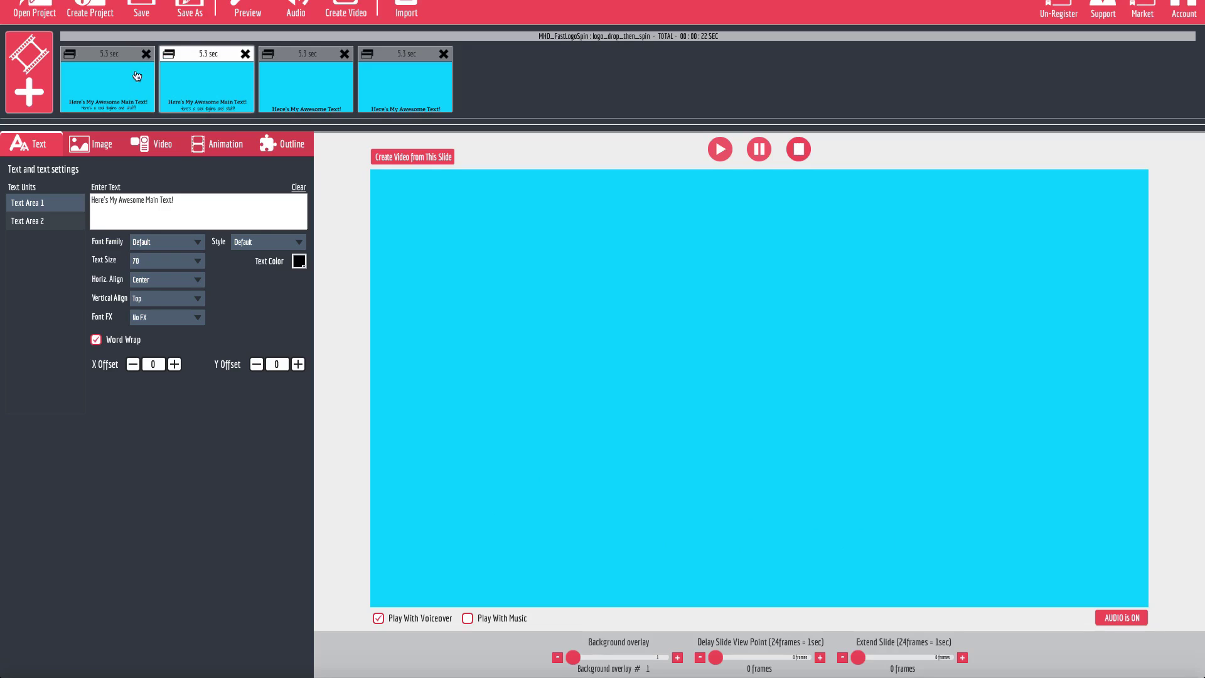
left_click(113, 84)
left_click(230, 84)
left_click(129, 84)
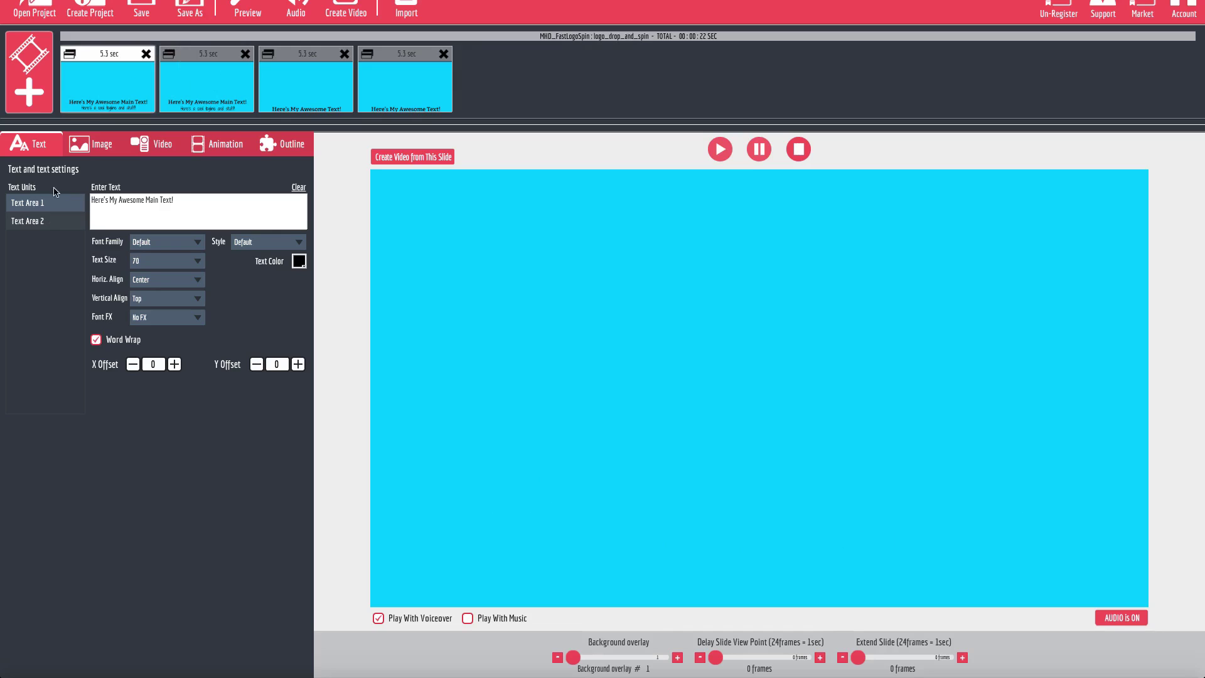
Load balloons1.png into slide 1's Image Area 1
left_click(96, 148)
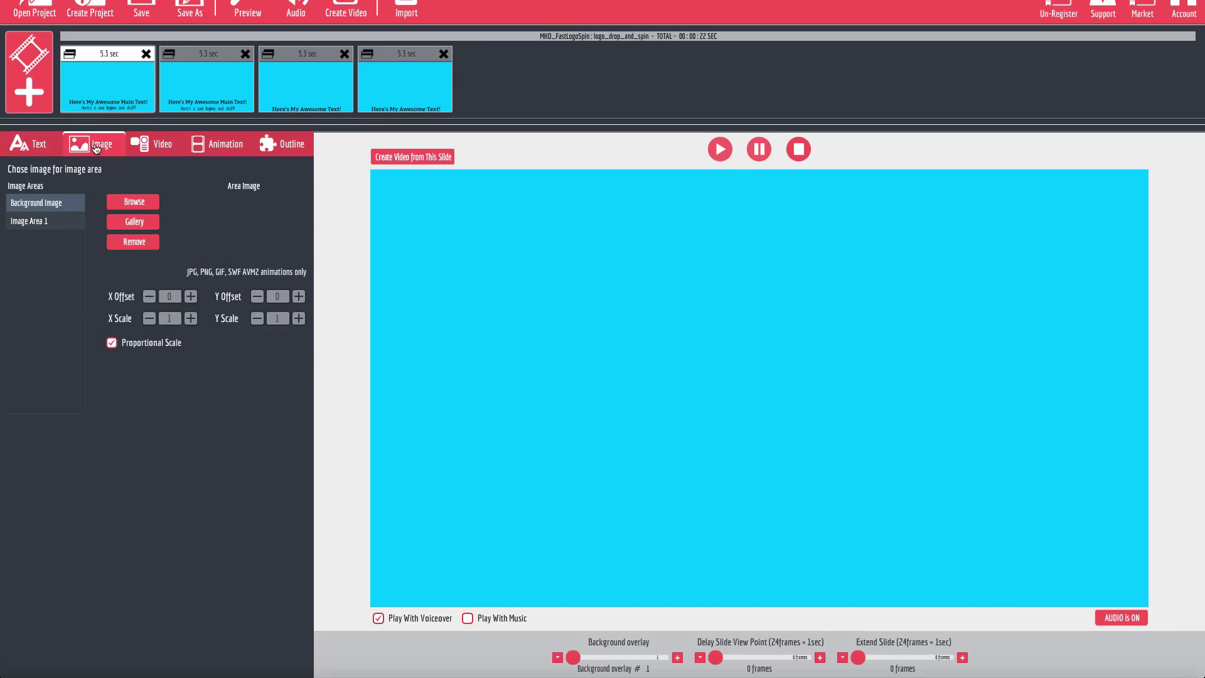
left_click(45, 223)
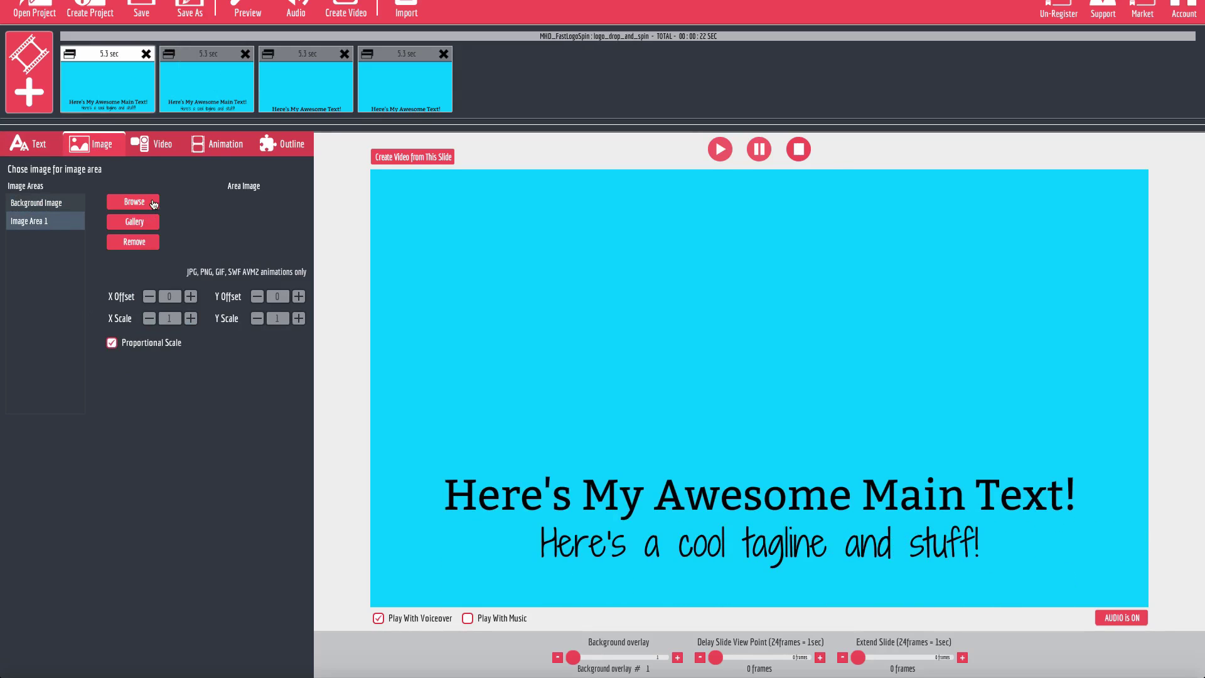
left_click(133, 202)
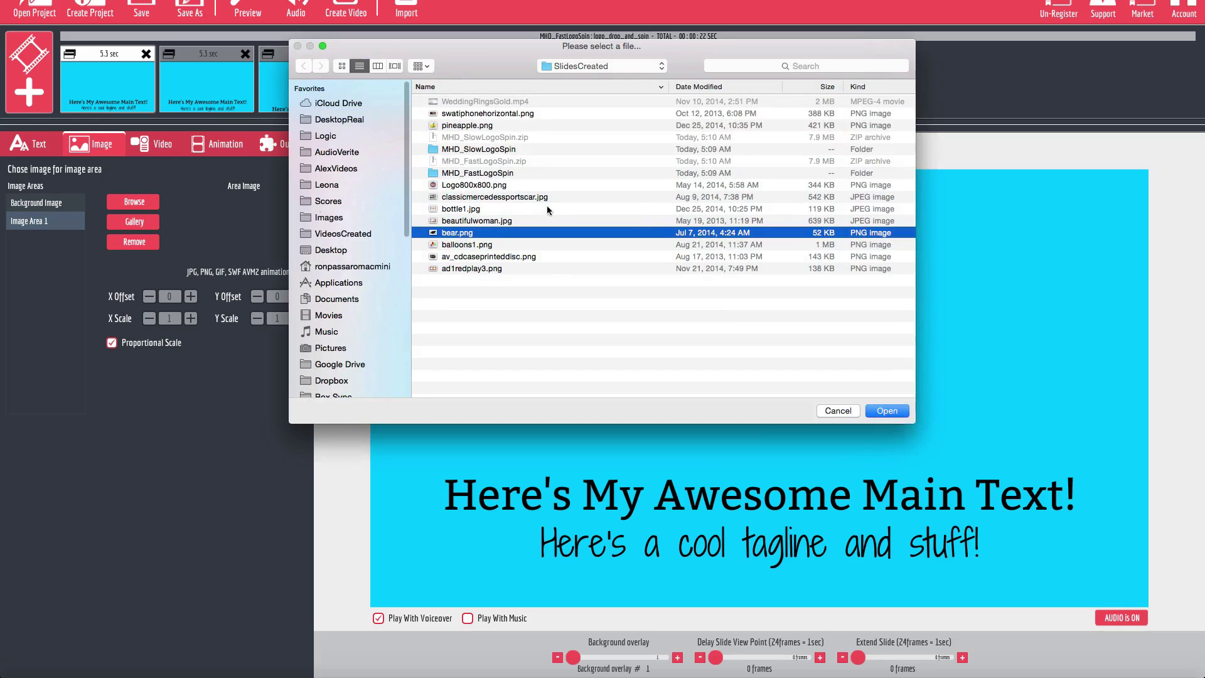
double_click(474, 245)
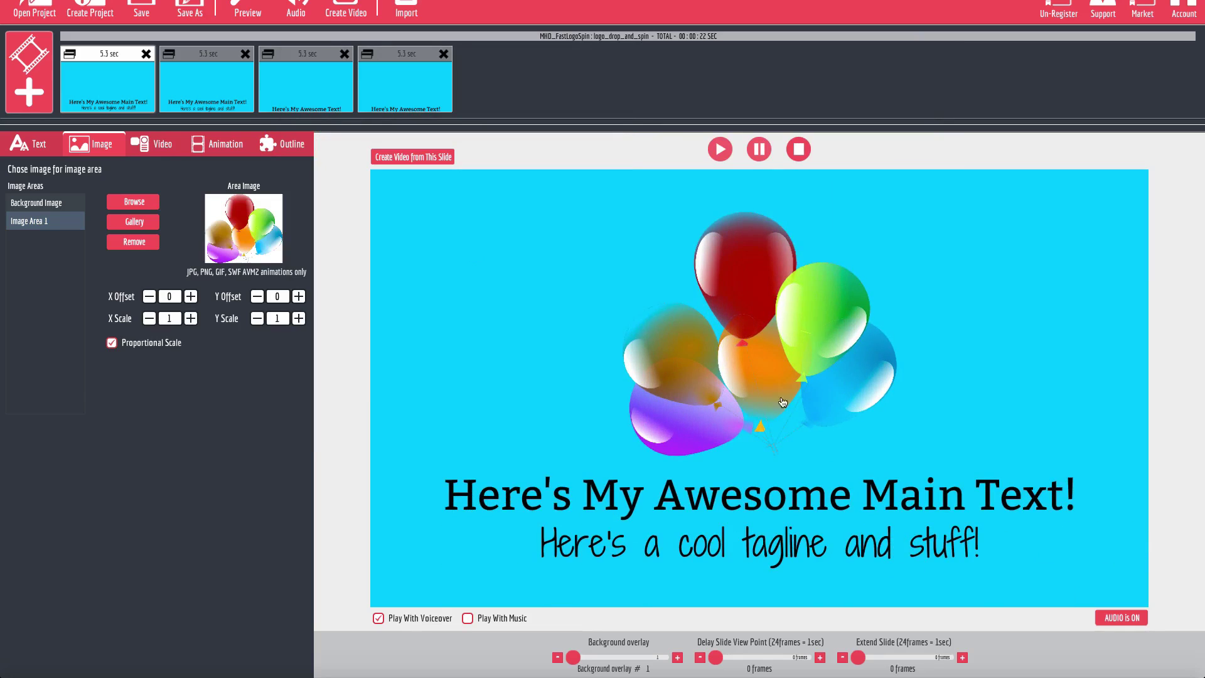
left_click(39, 146)
Retype the main text as 'I love balloons!!!' and the tagline as 'No, like I REALLY like balloons!'
left_click_drag(175, 199, 89, 198)
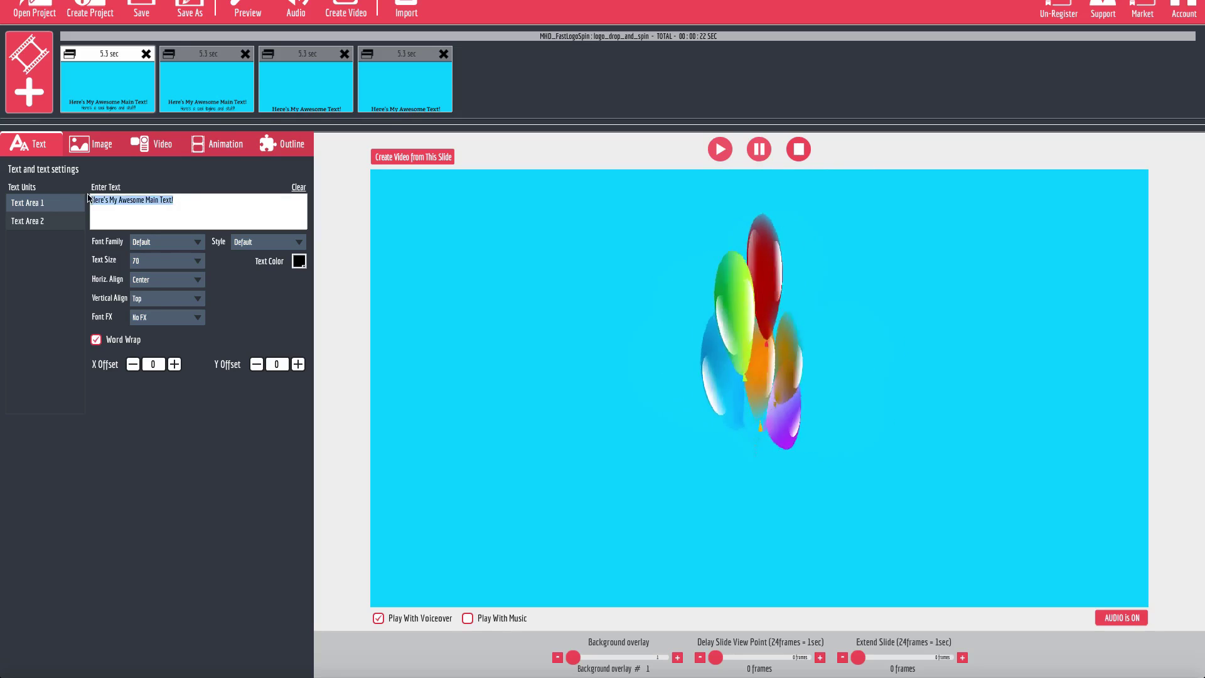
type("I love b")
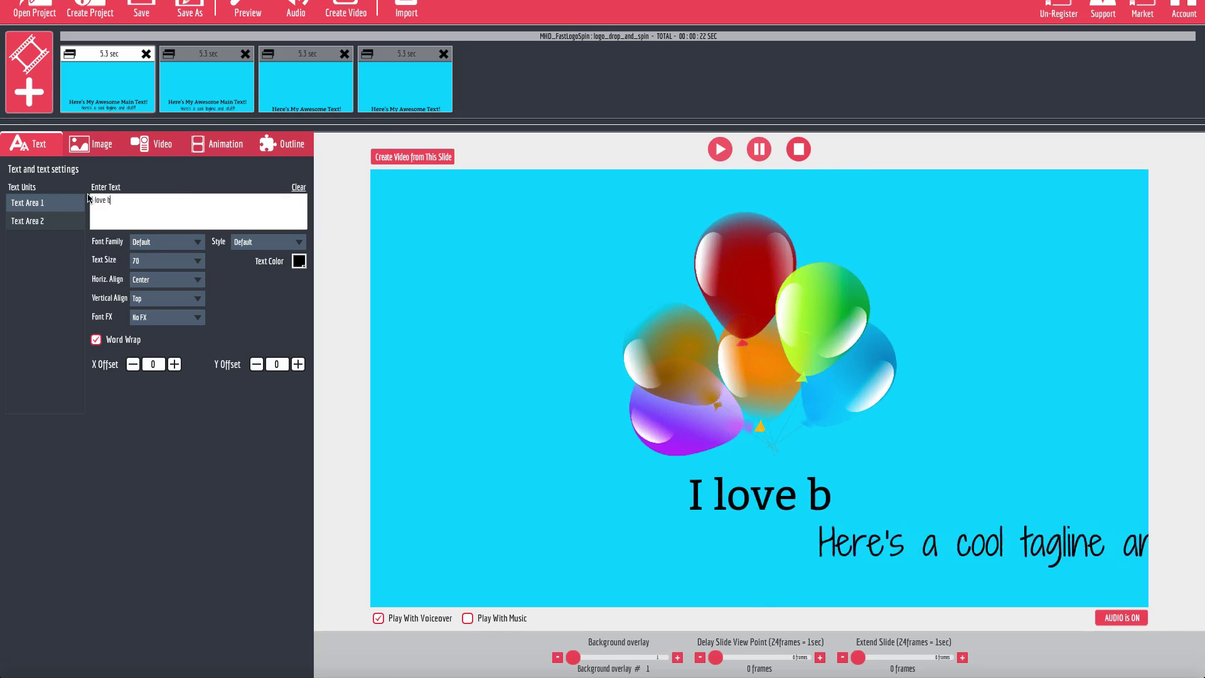
type("alloons!!!")
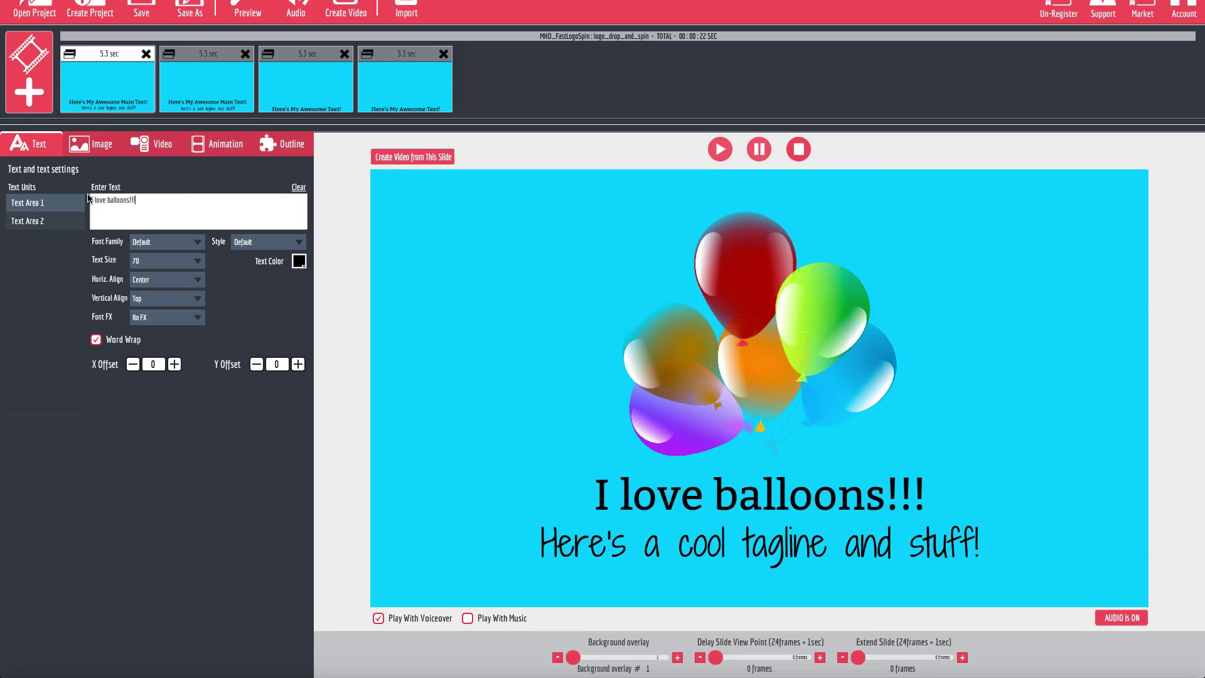
left_click(42, 224)
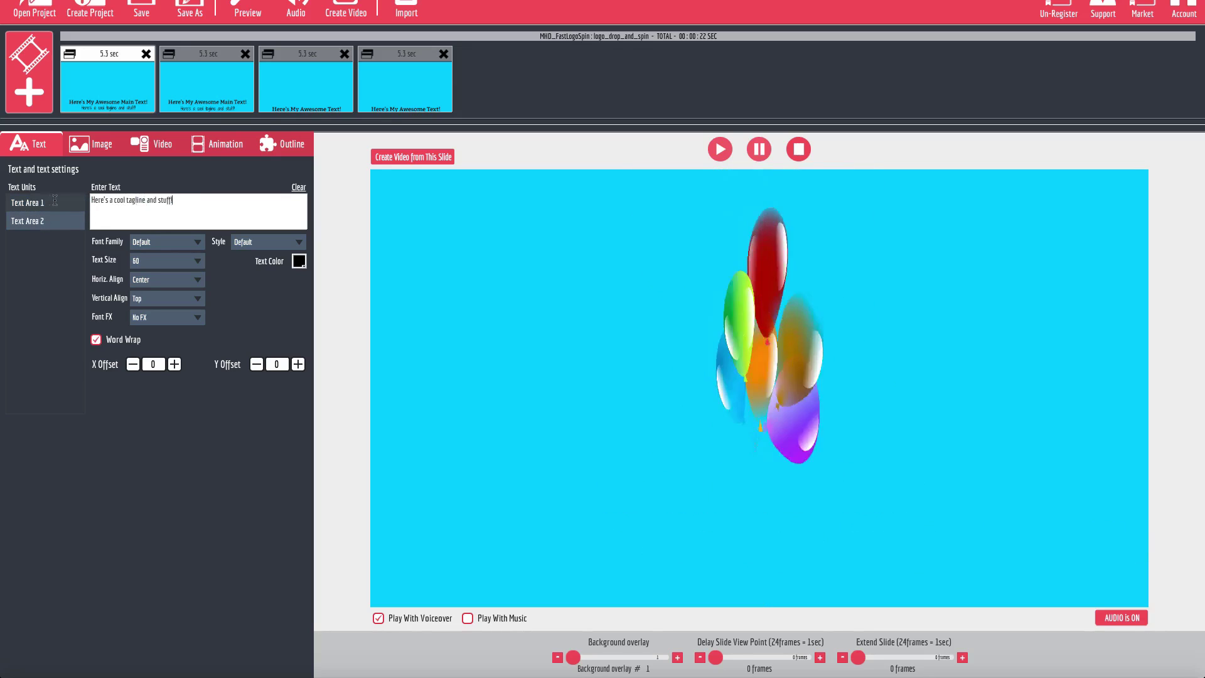
left_click_drag(91, 200, 176, 201)
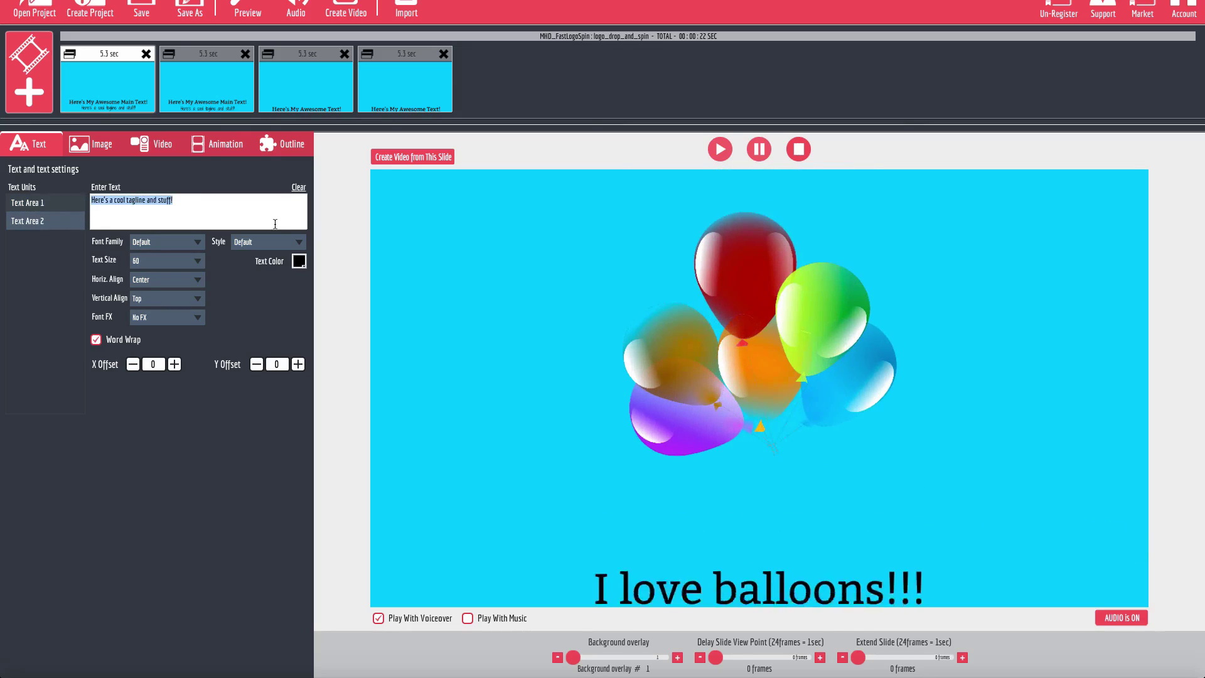
type("No, like")
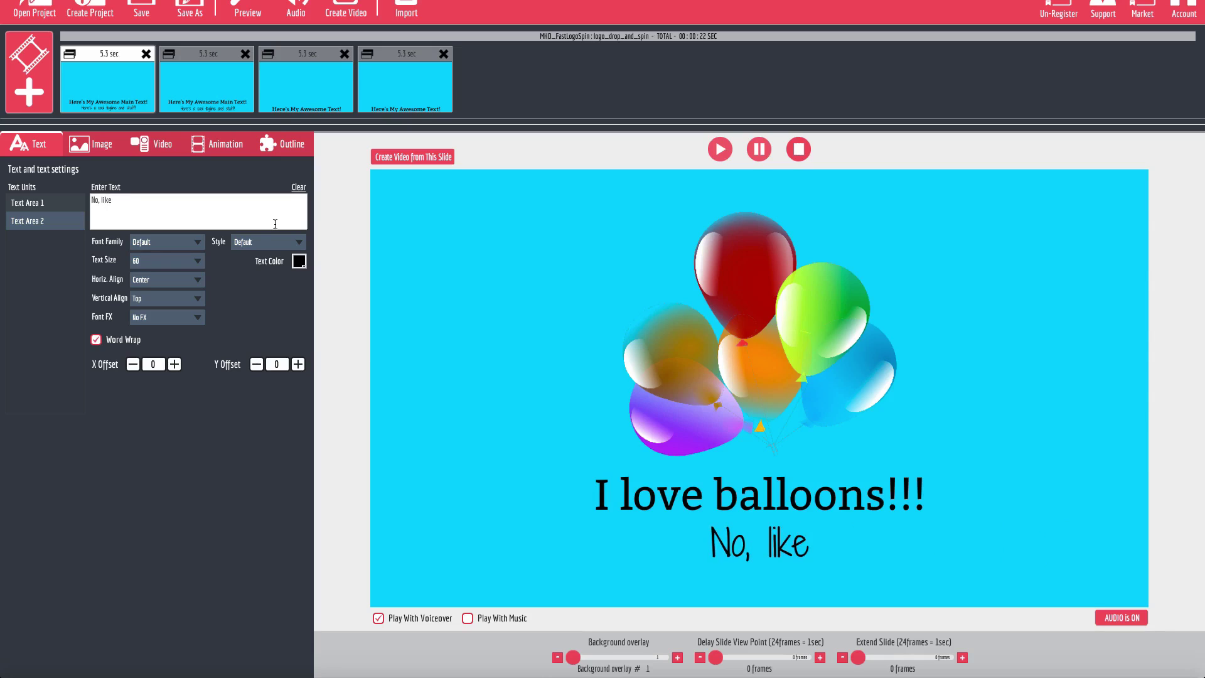
type(" I REALLY")
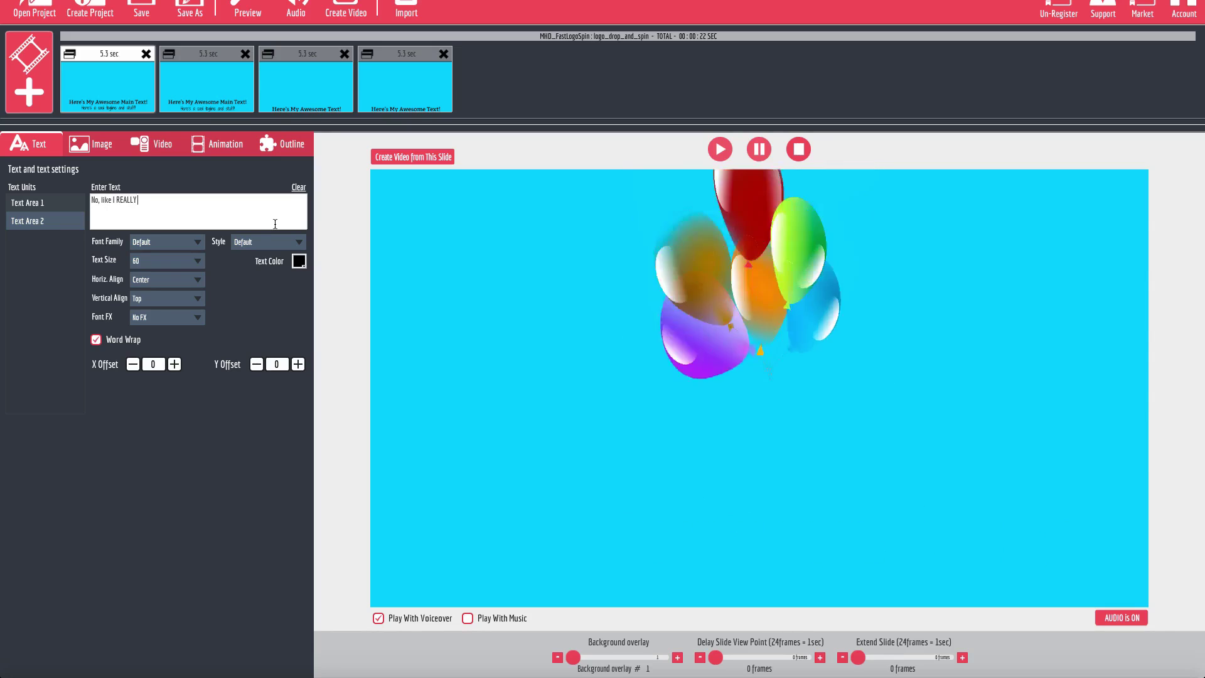
type(" like balloons!")
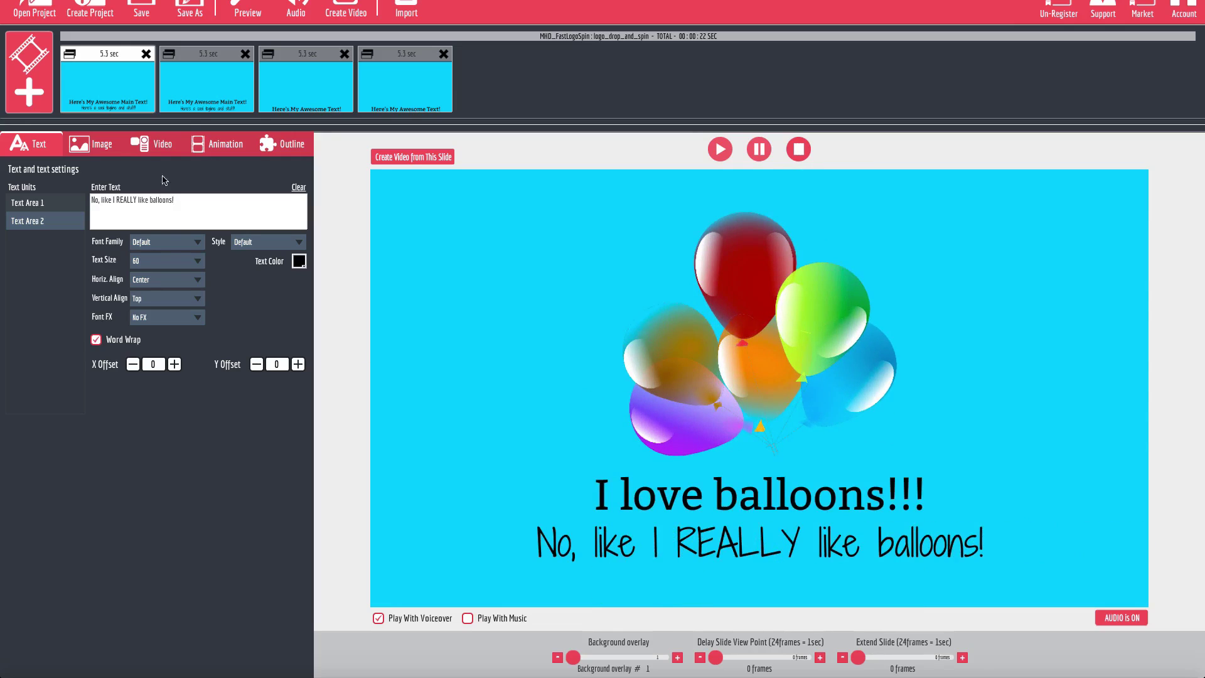
Load swatchphonehorizontal.png into Image Area 1 of the second slide
left_click(194, 101)
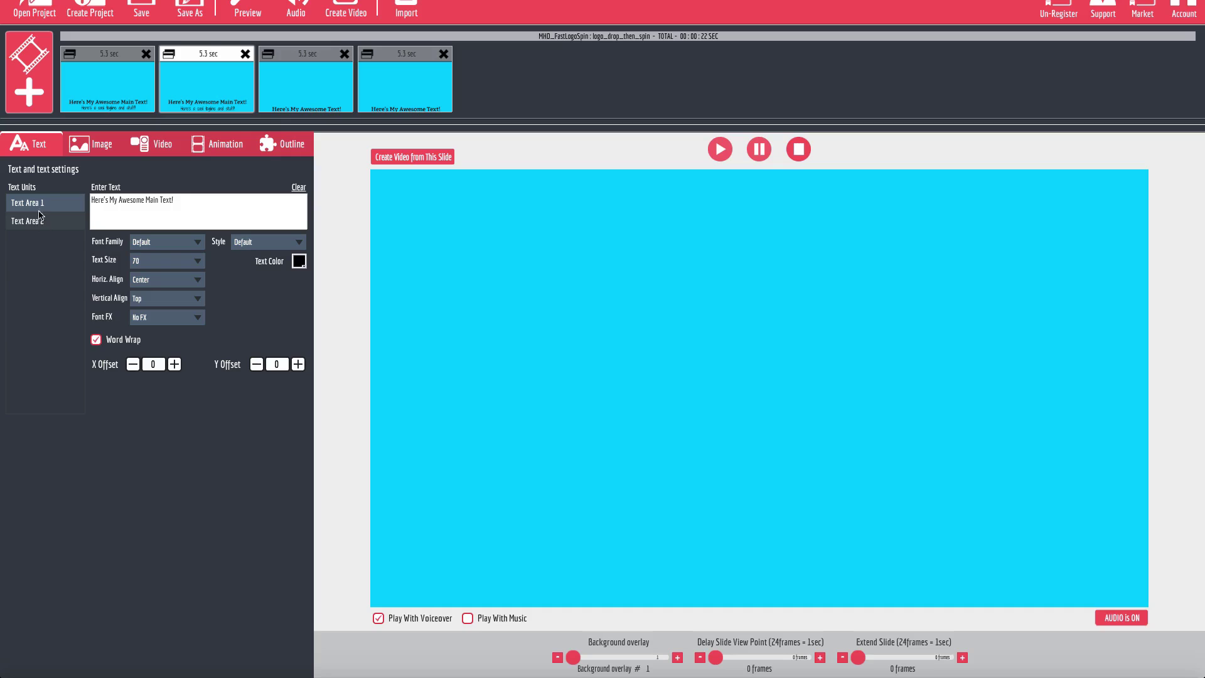
left_click(77, 151)
left_click(47, 221)
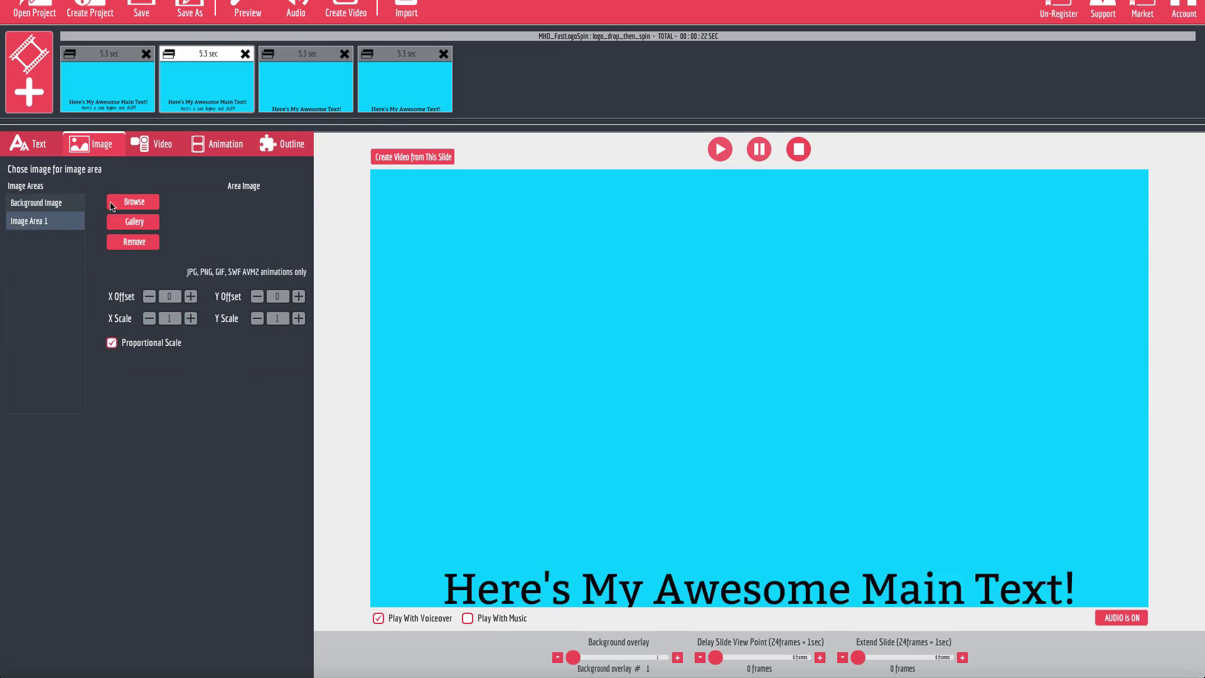
left_click(126, 203)
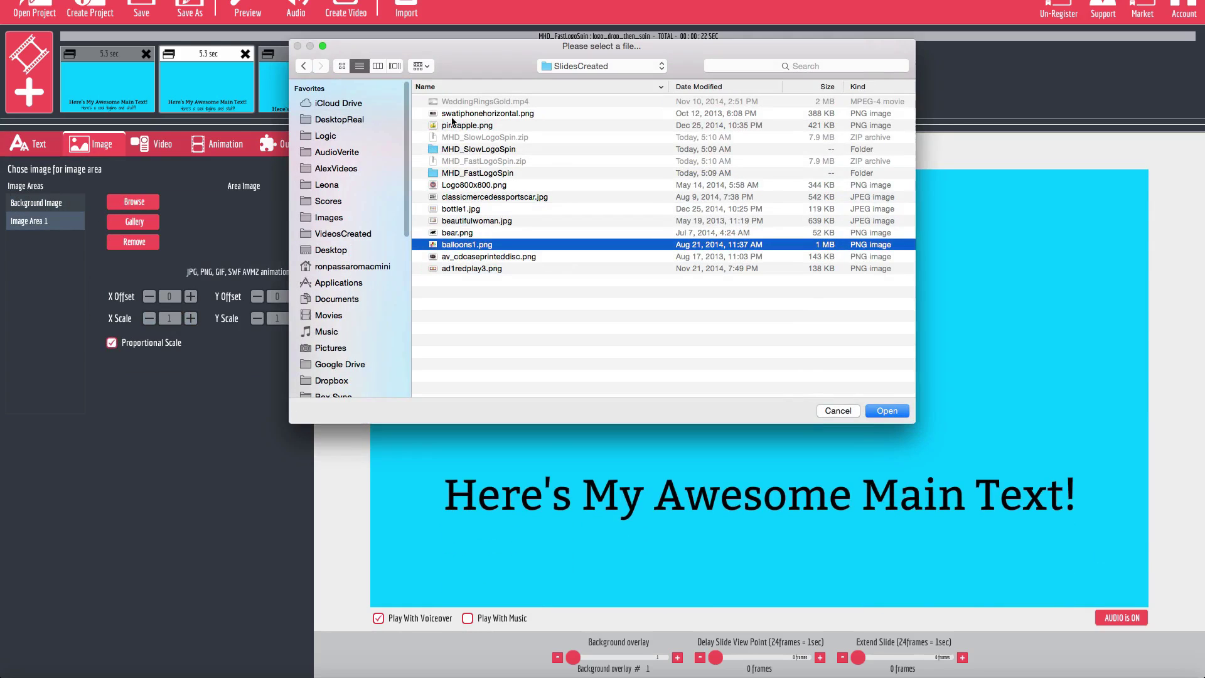
left_click(458, 116)
double_click(458, 116)
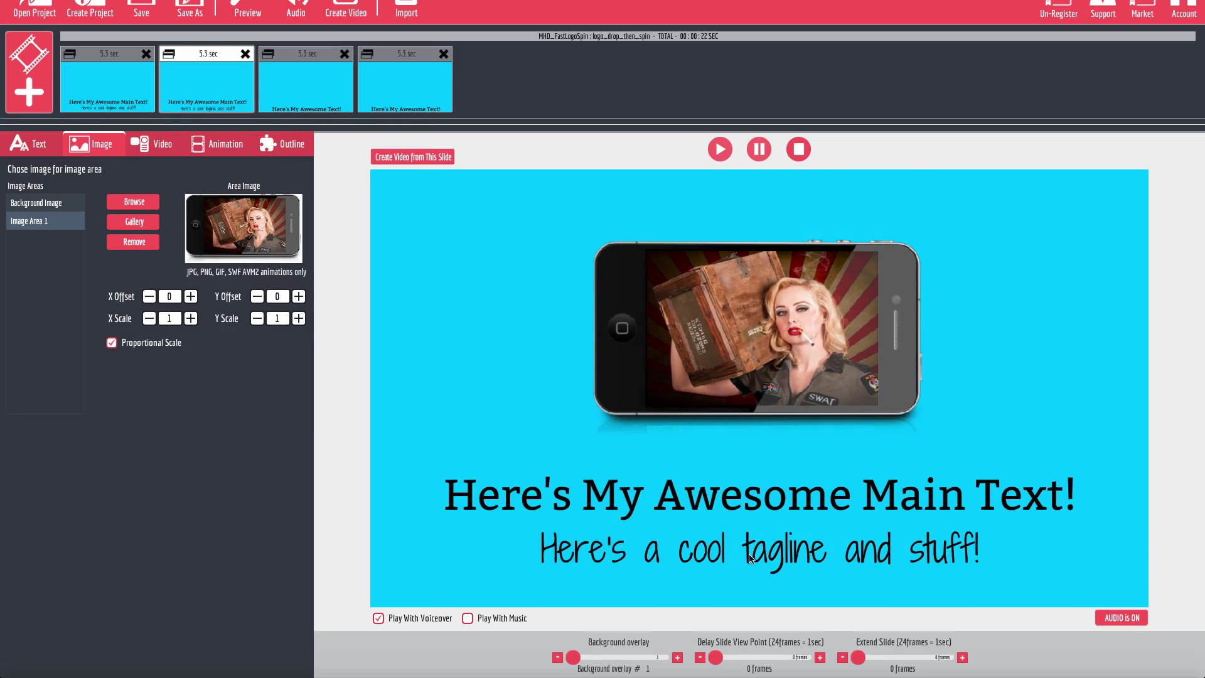
Set the second slide's outline background colour to black
left_click(286, 151)
left_click(34, 191)
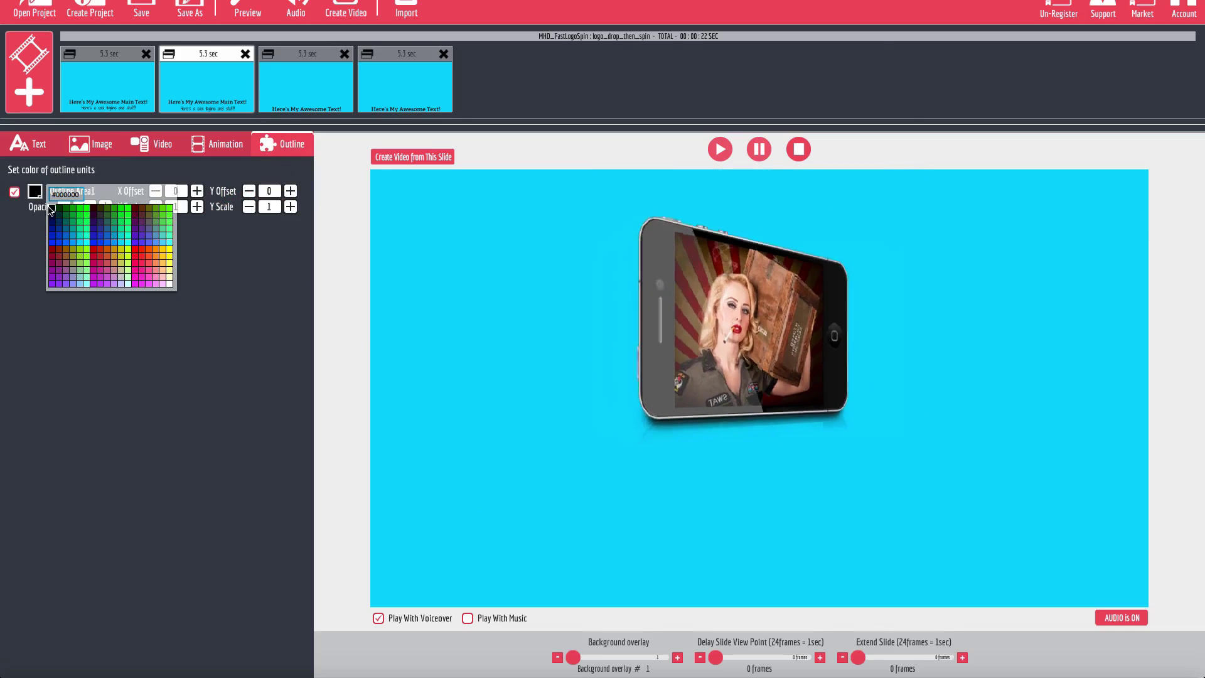
left_click(50, 209)
Make the main text white and lengthen the slide view-point delay to 2401 frames
left_click(54, 152)
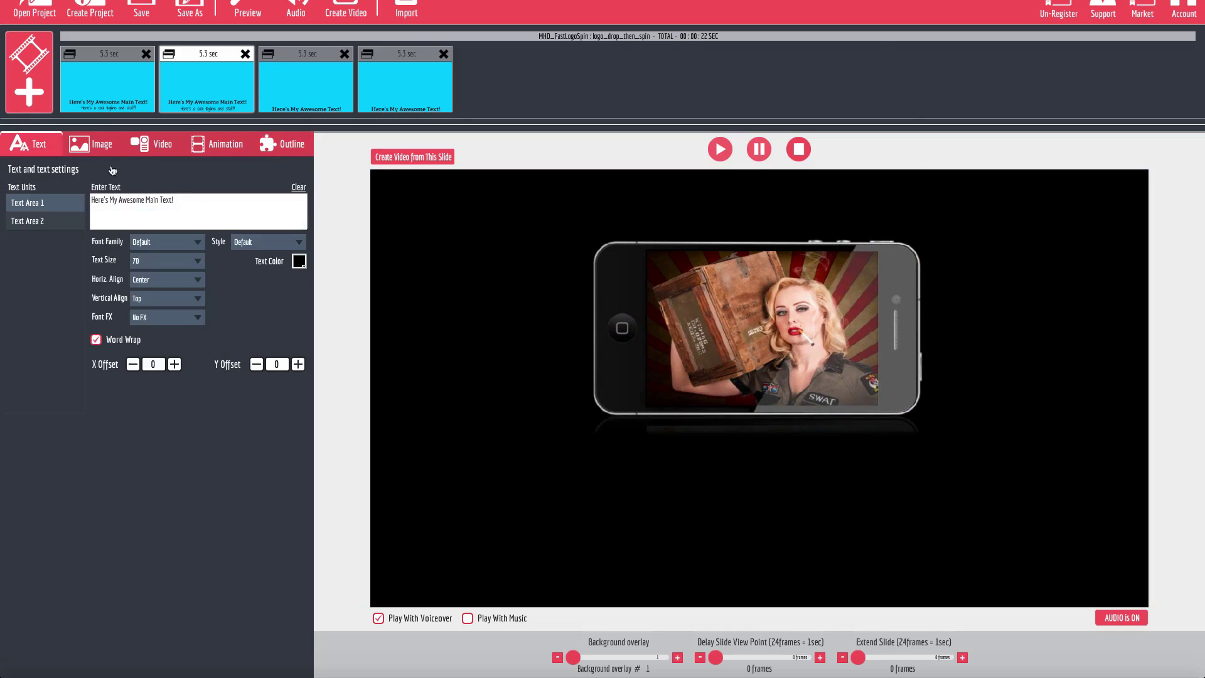
left_click(300, 263)
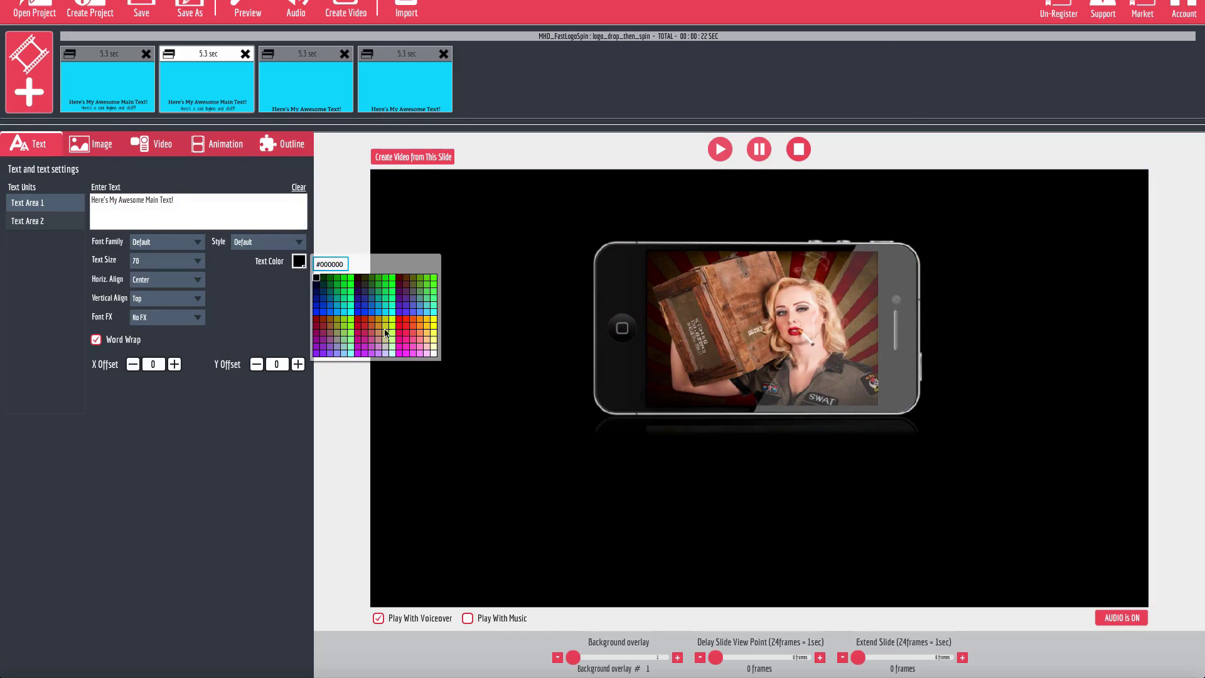
left_click(433, 354)
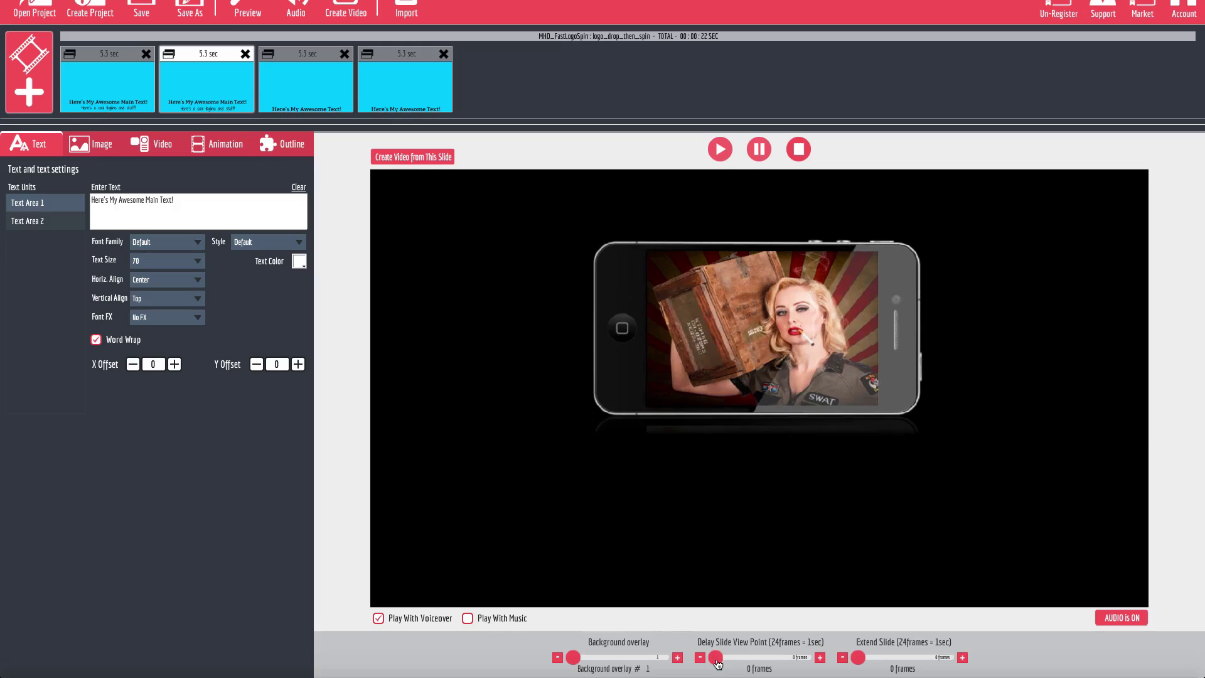
left_click_drag(716, 657, 738, 658)
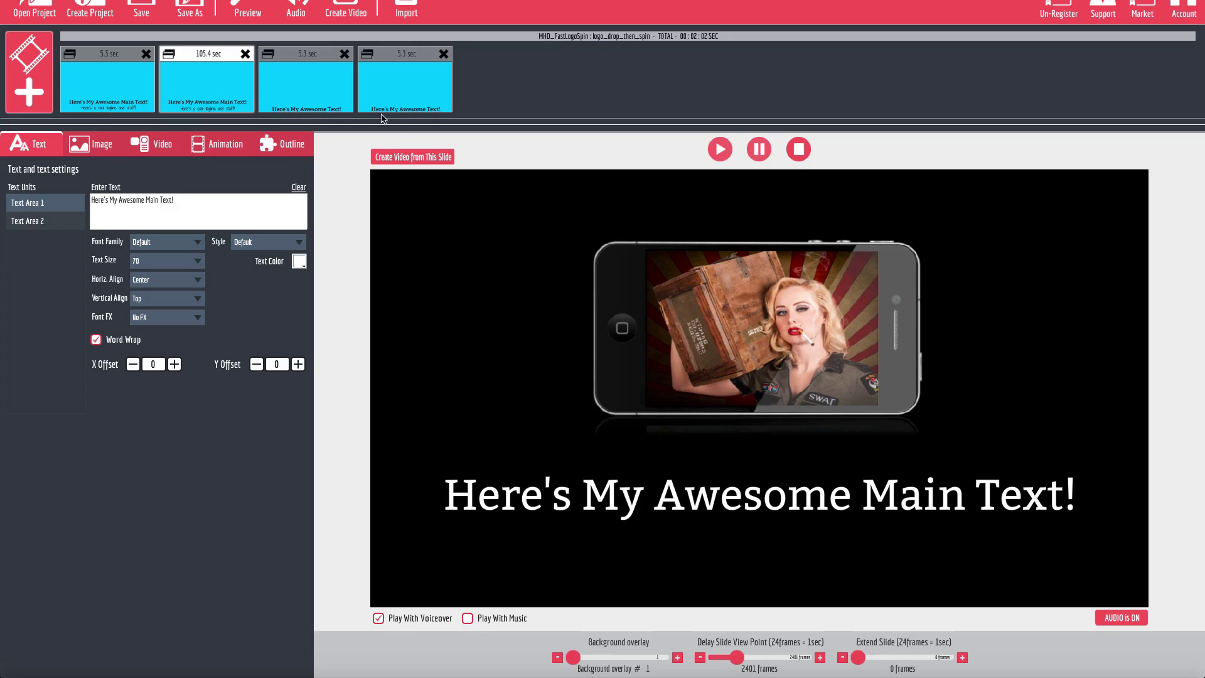
Load Logo800x800.png into the third slide's Image Area 1 and replay the preview
left_click(307, 97)
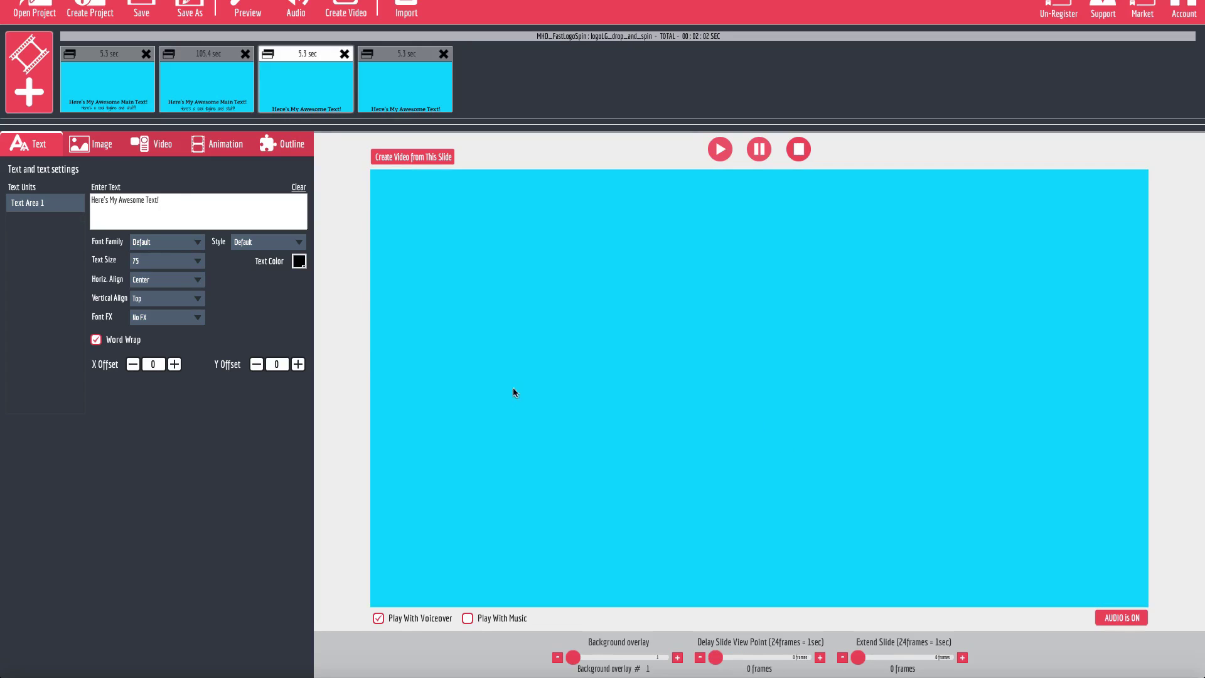
left_click(102, 146)
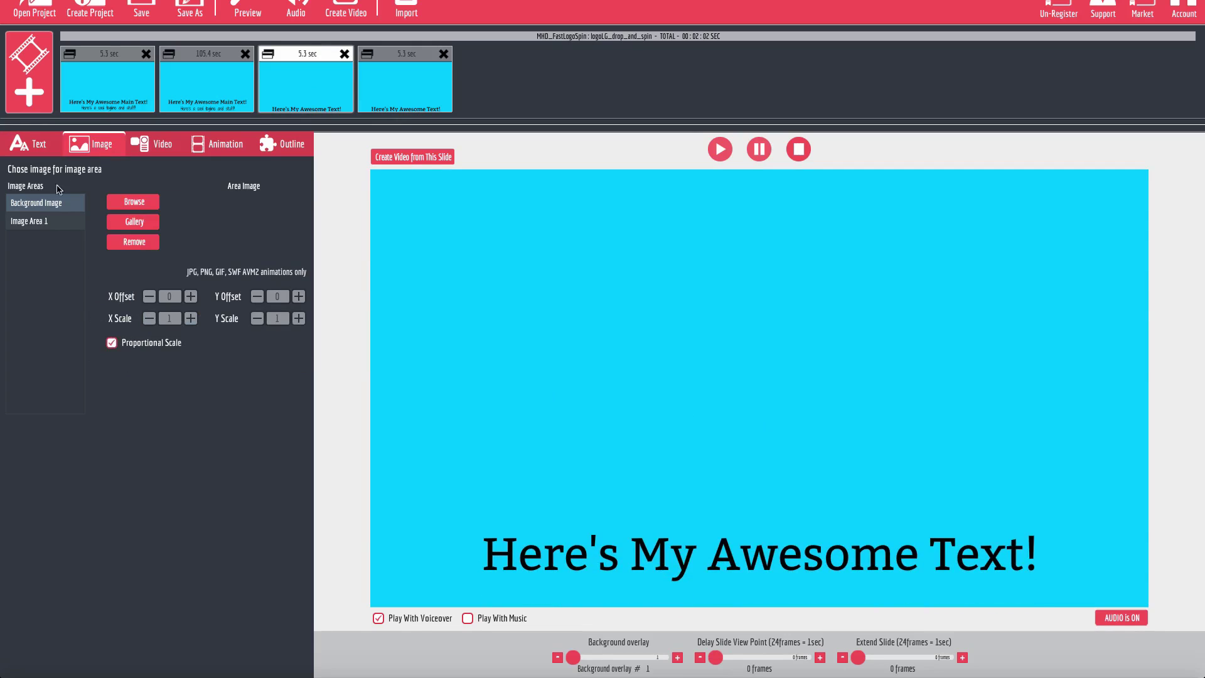
left_click(48, 223)
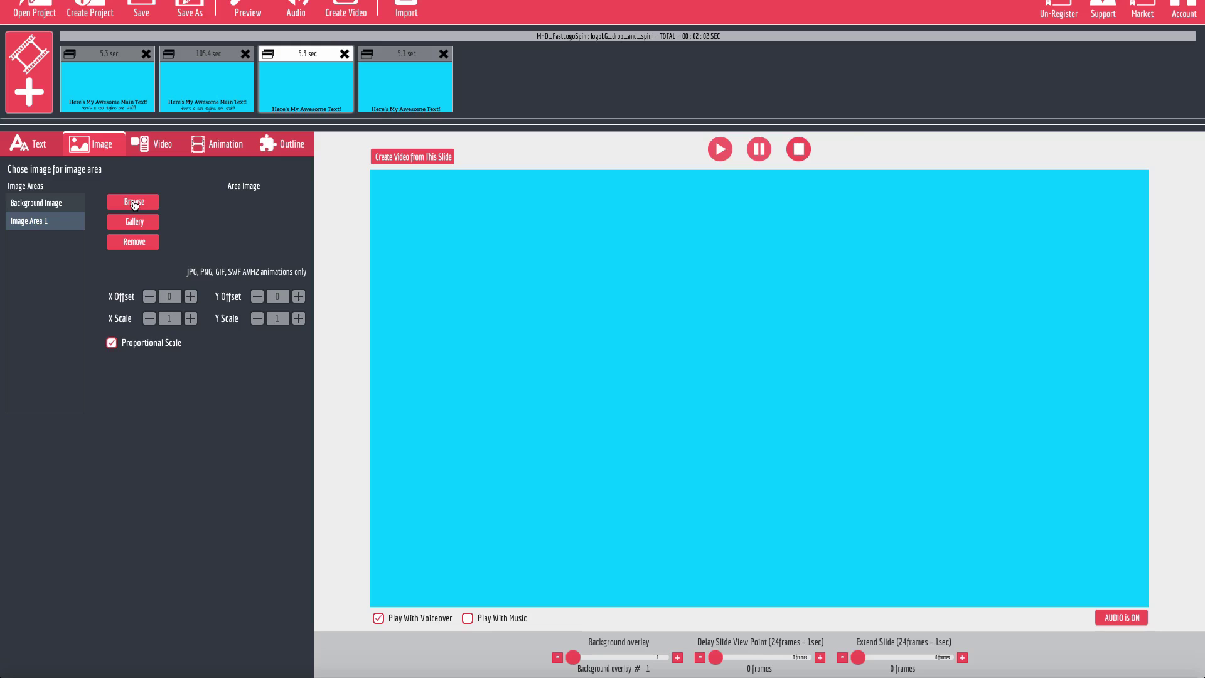
left_click(133, 203)
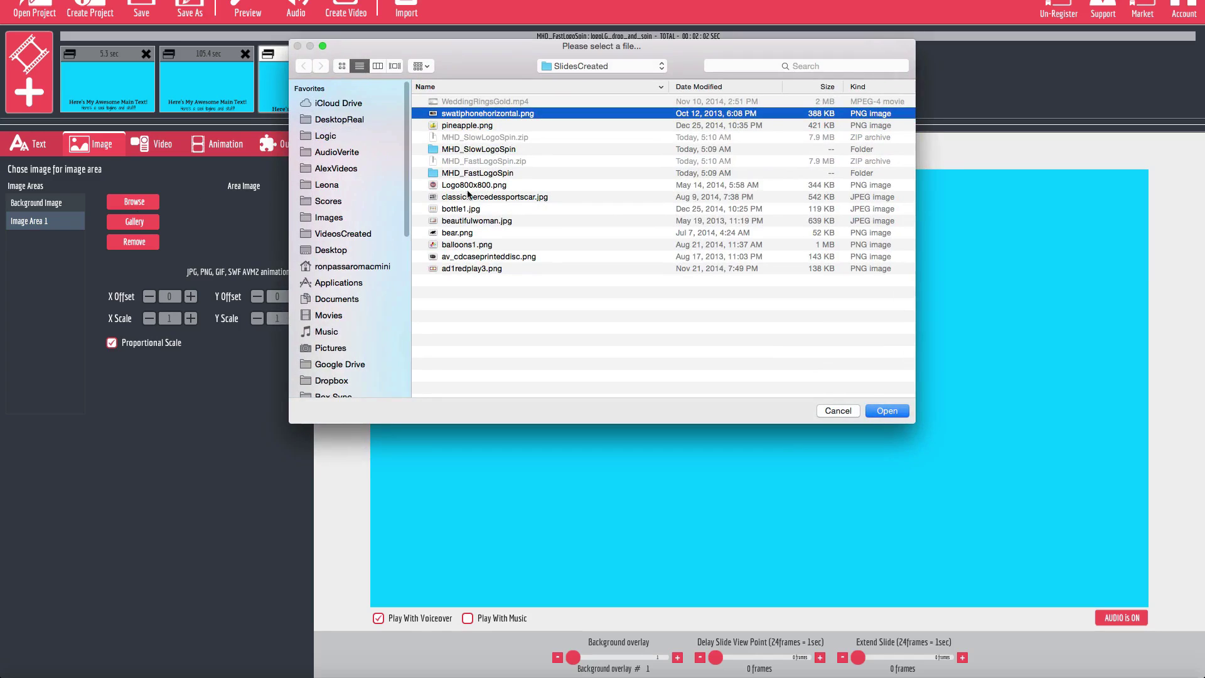
double_click(477, 185)
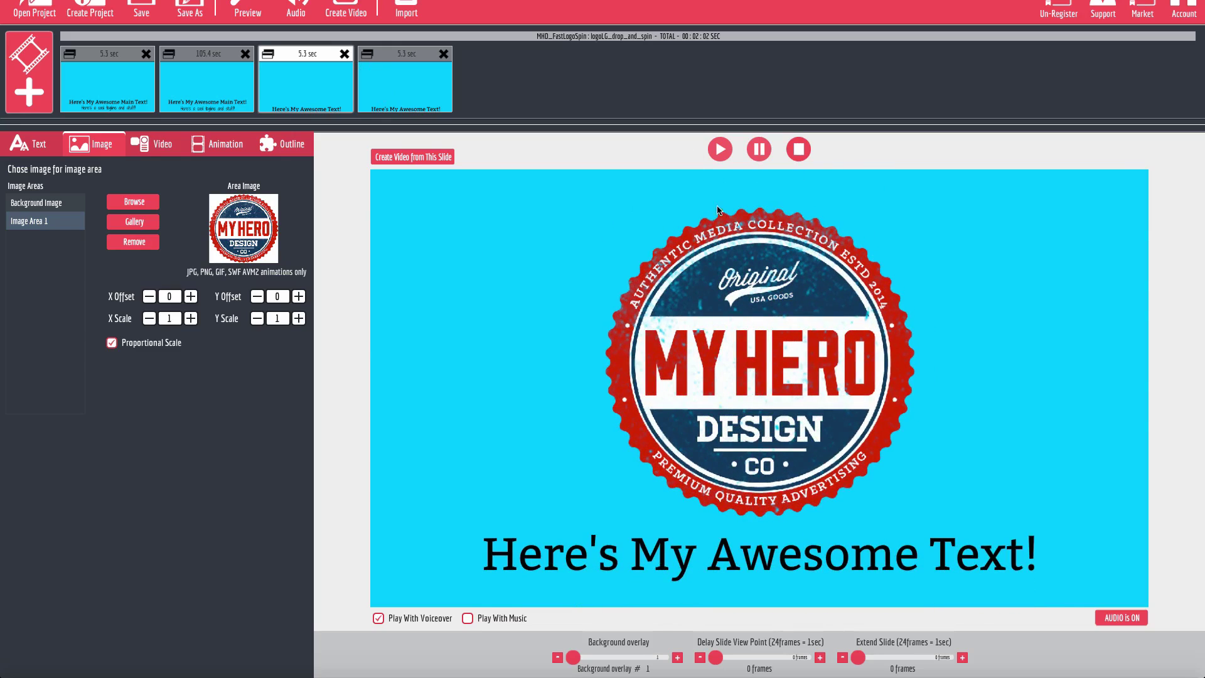
left_click(733, 131)
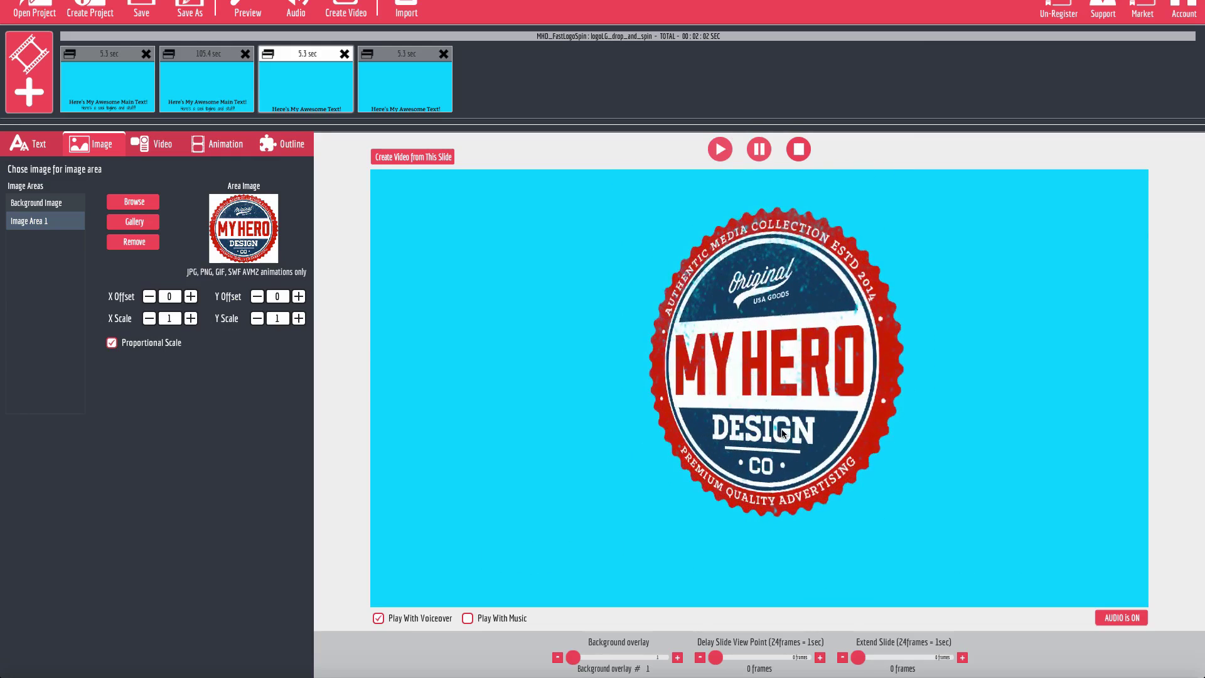
Load beautifulwoman.jpg into Image Area 1 of the fourth slide
left_click(400, 78)
left_click(61, 222)
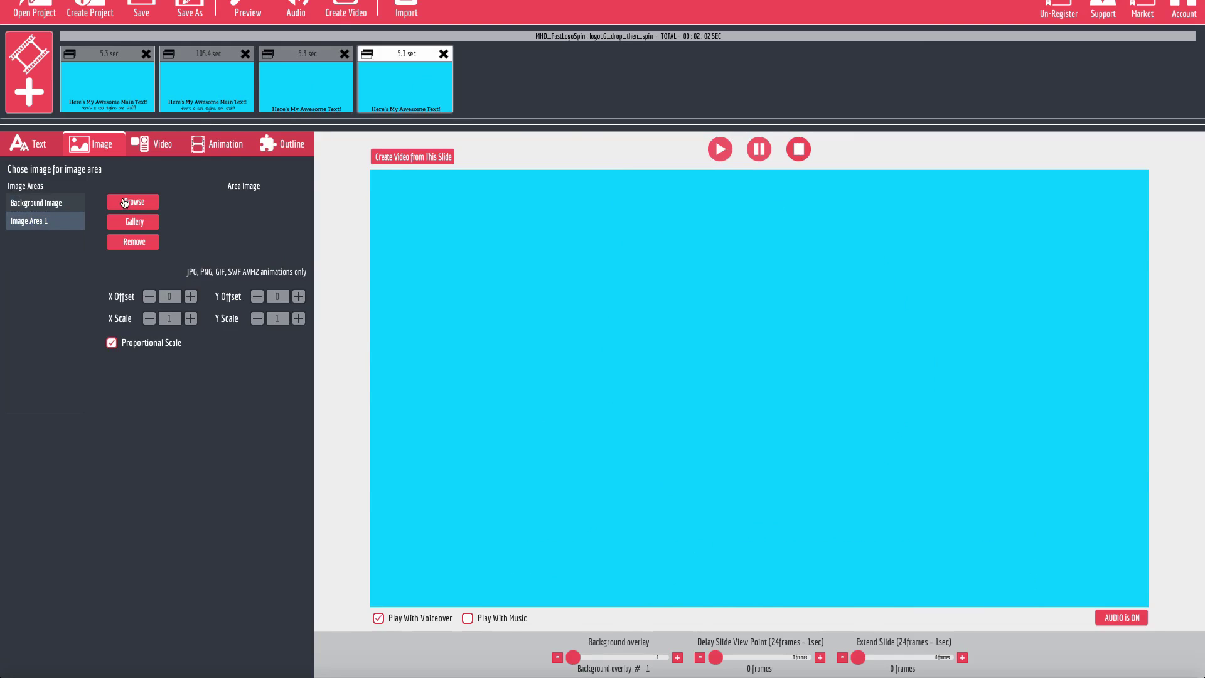
left_click(124, 201)
left_click(466, 220)
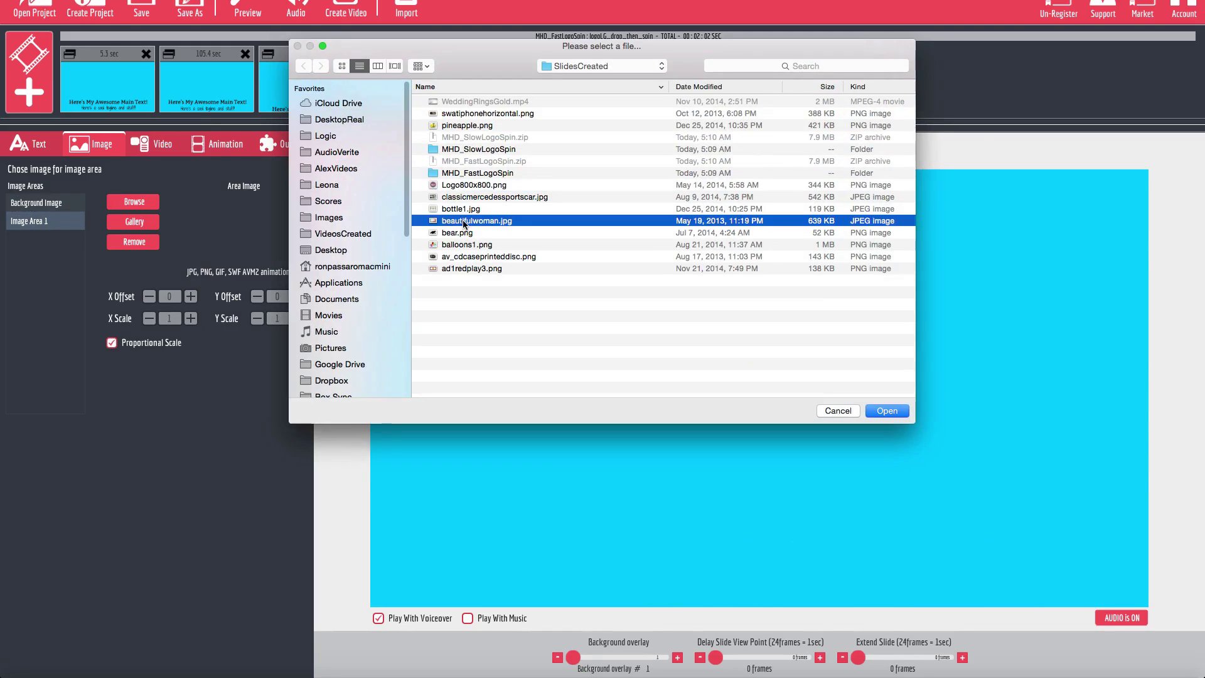
left_click(887, 410)
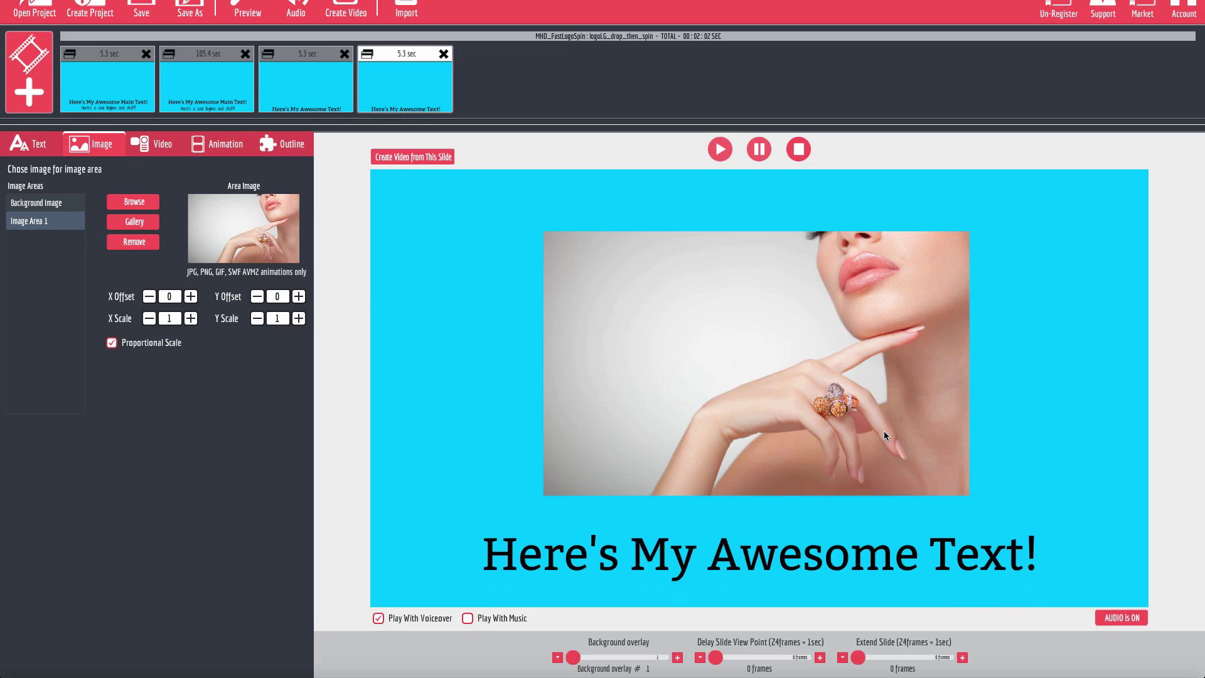